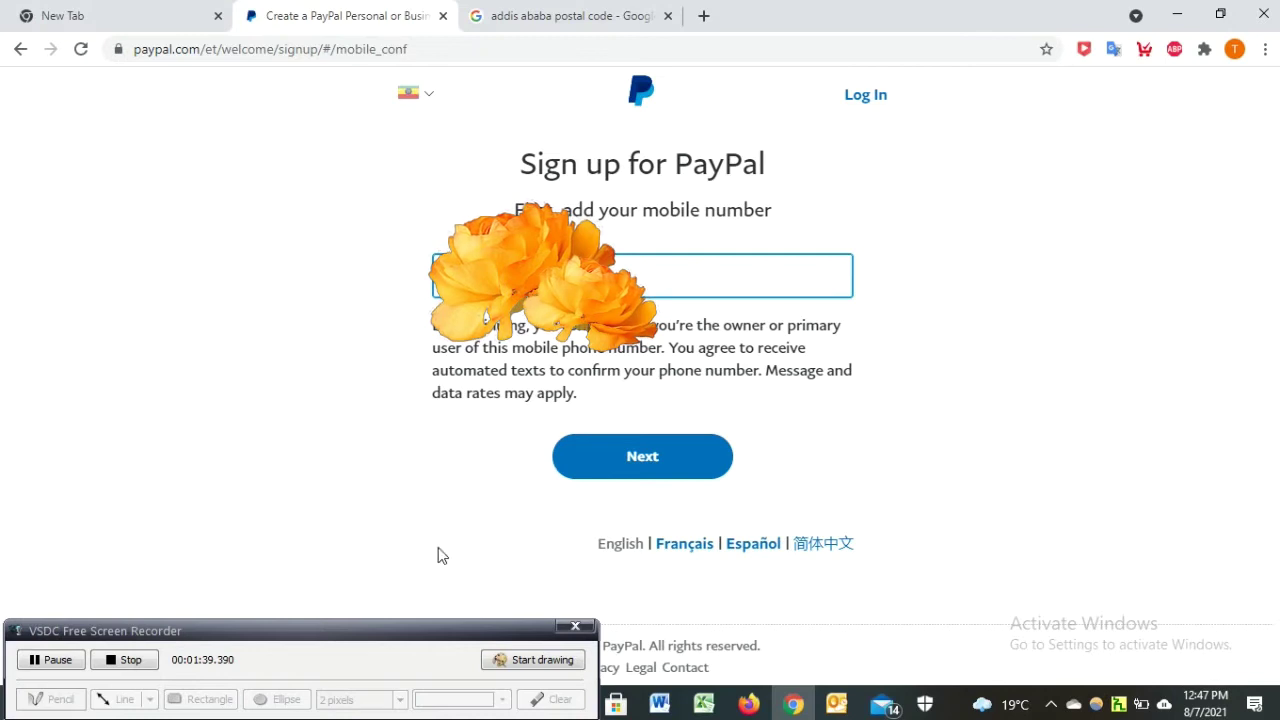
- Submit the mobile number so PayPal texts a six-digit confirmation code
click(663, 457)
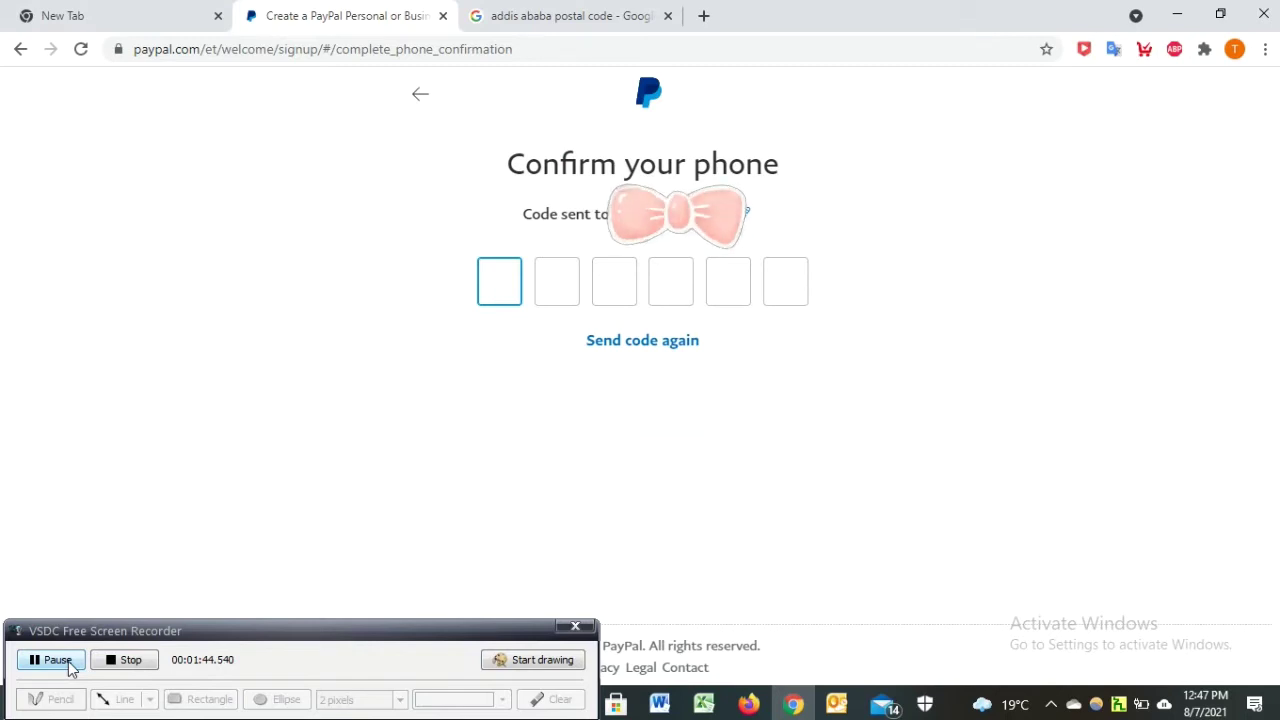
- Enter the six-digit SMS verification code into the confirmation boxes
click(486, 285)
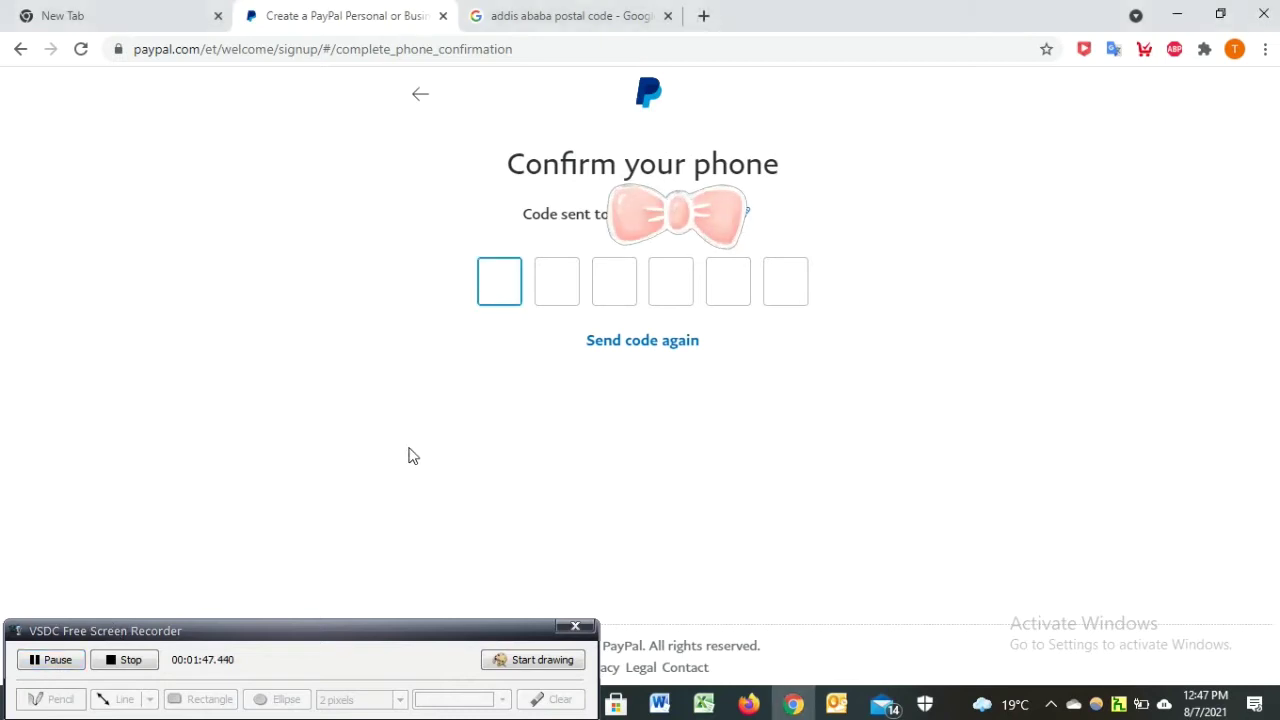
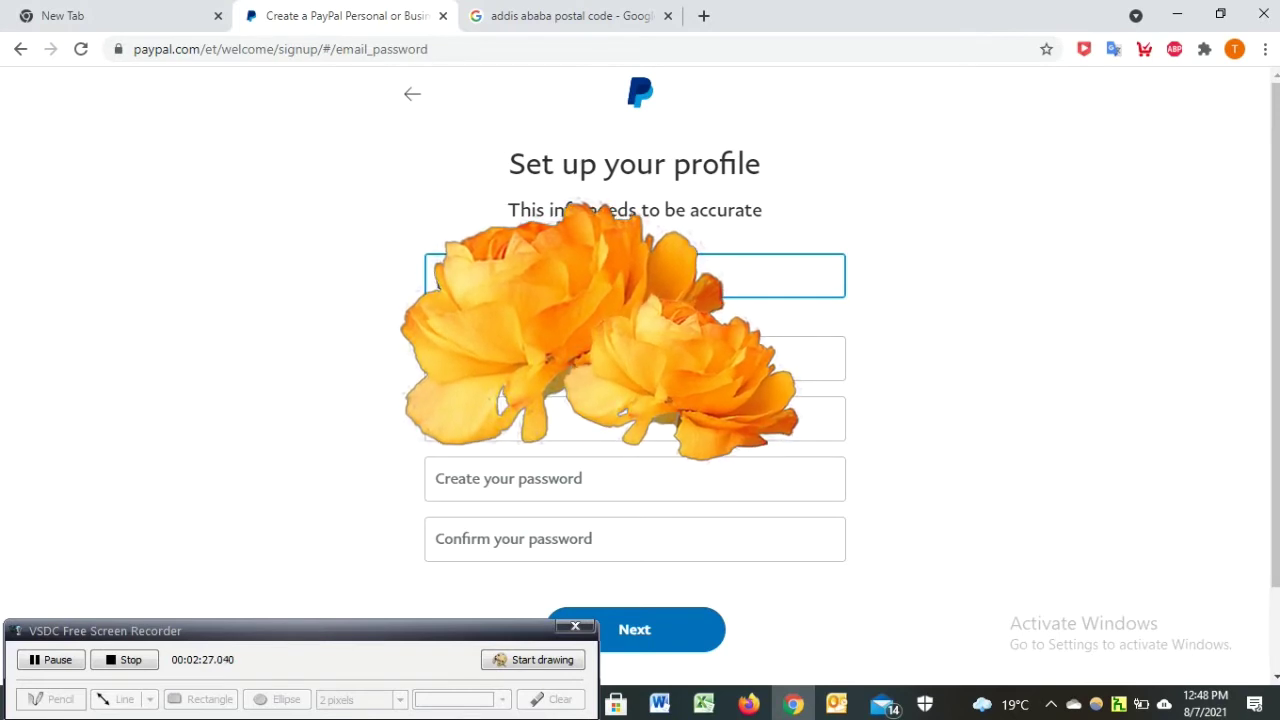
- Fill in the middle and last name fields on the profile form
click(800, 358)
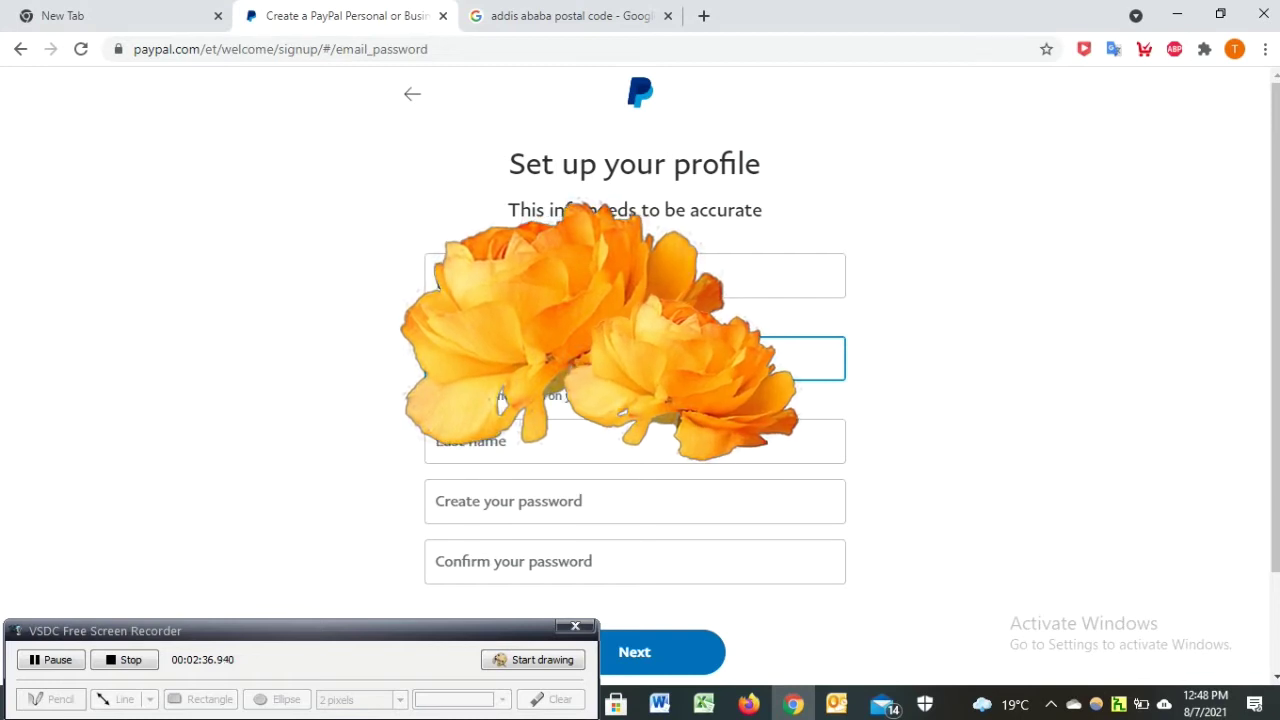
click(501, 436)
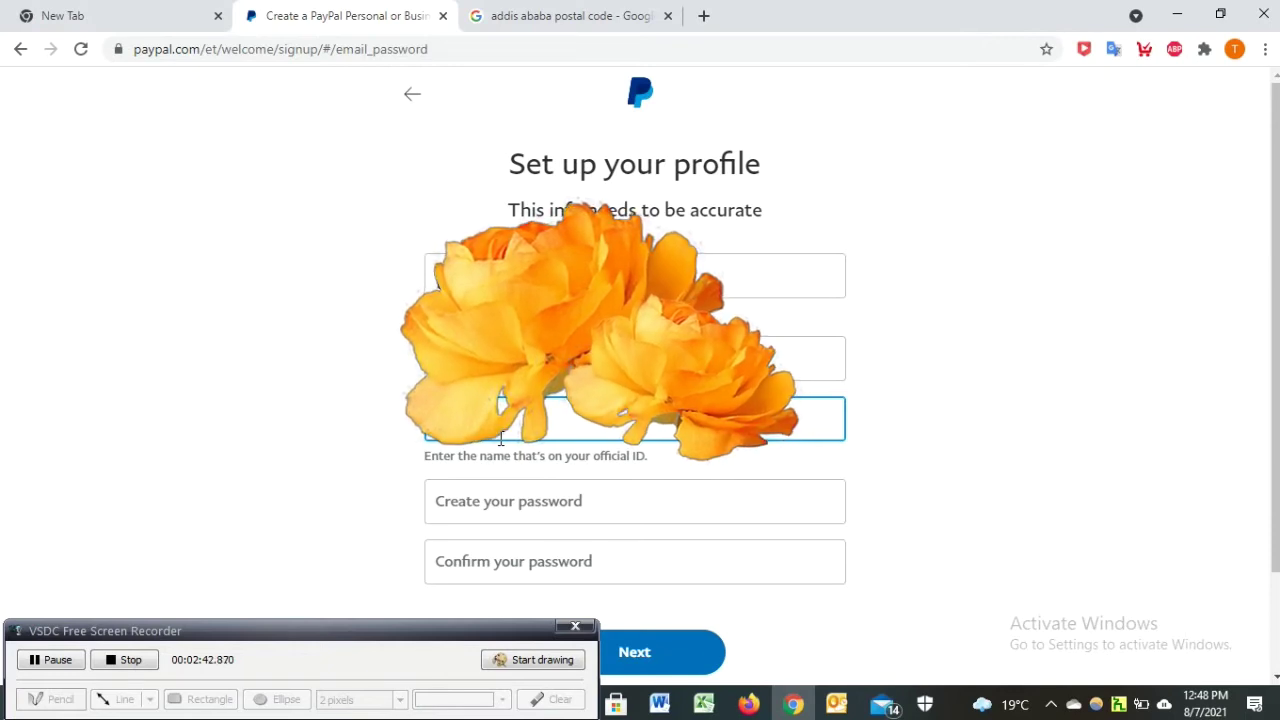
scroll(418, 442, down, 1)
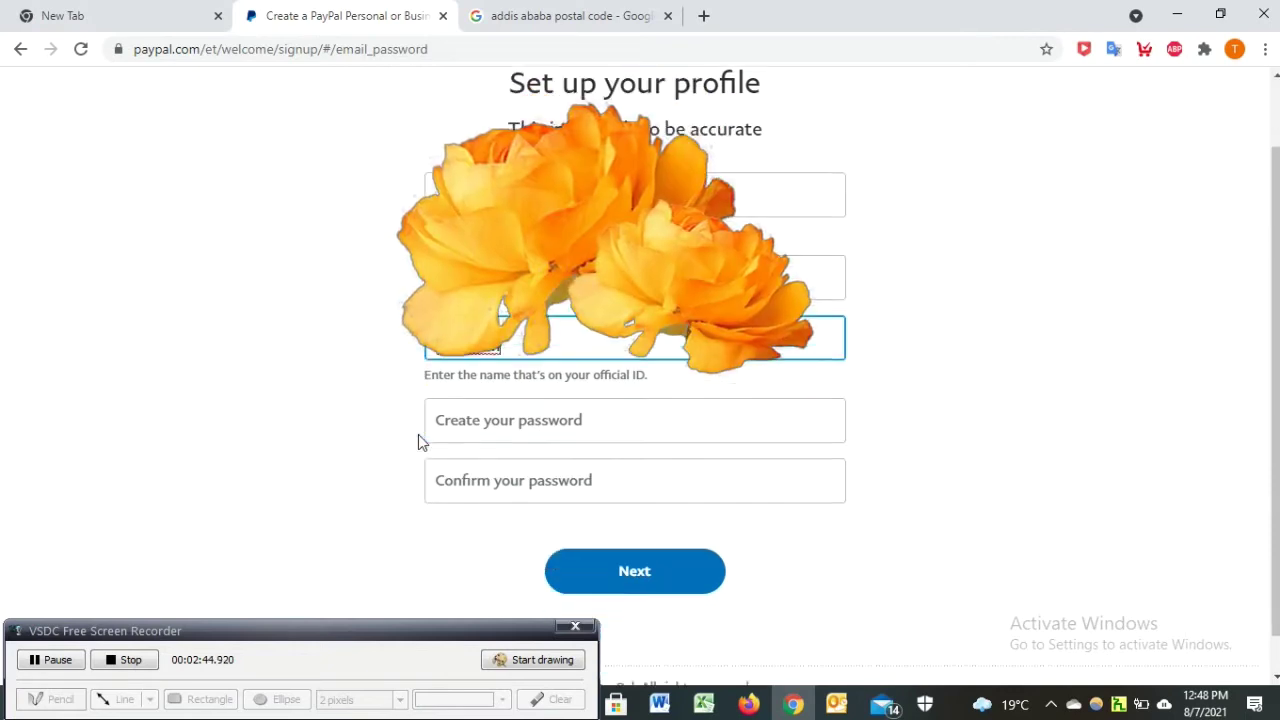
- Enter the account password in Create and Confirm password fields and submit the profile
click(514, 392)
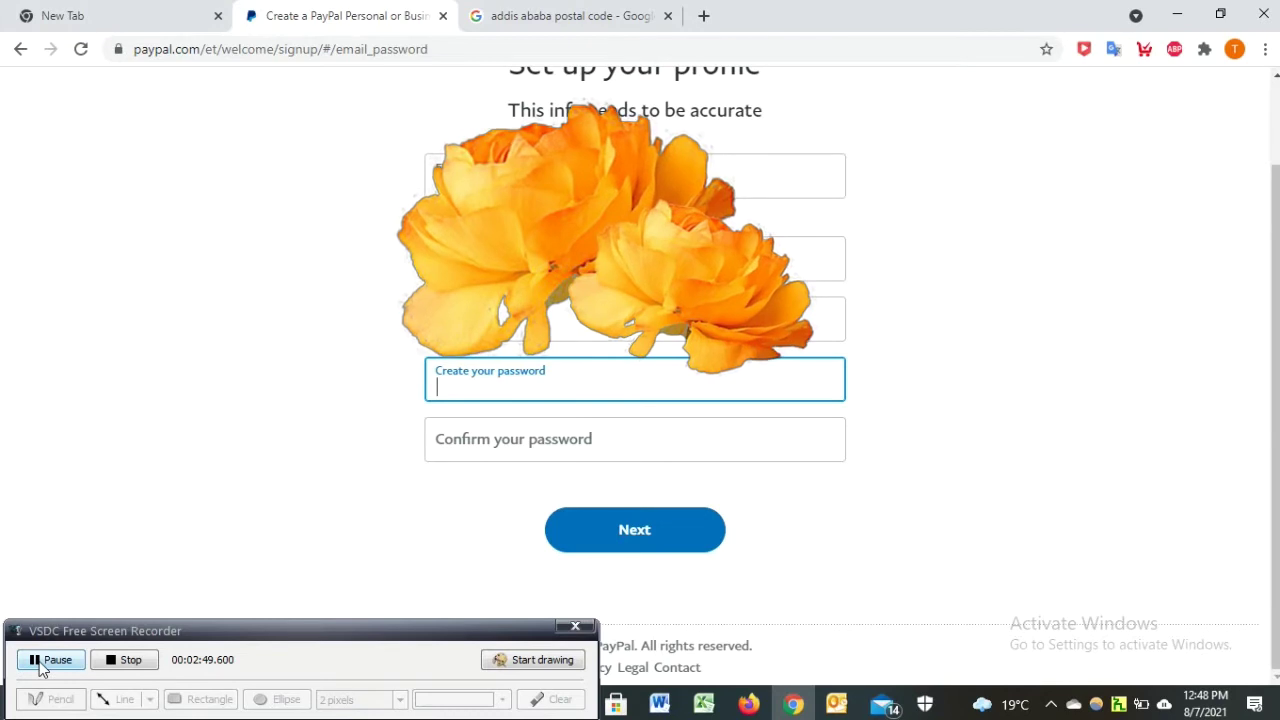
click(40, 668)
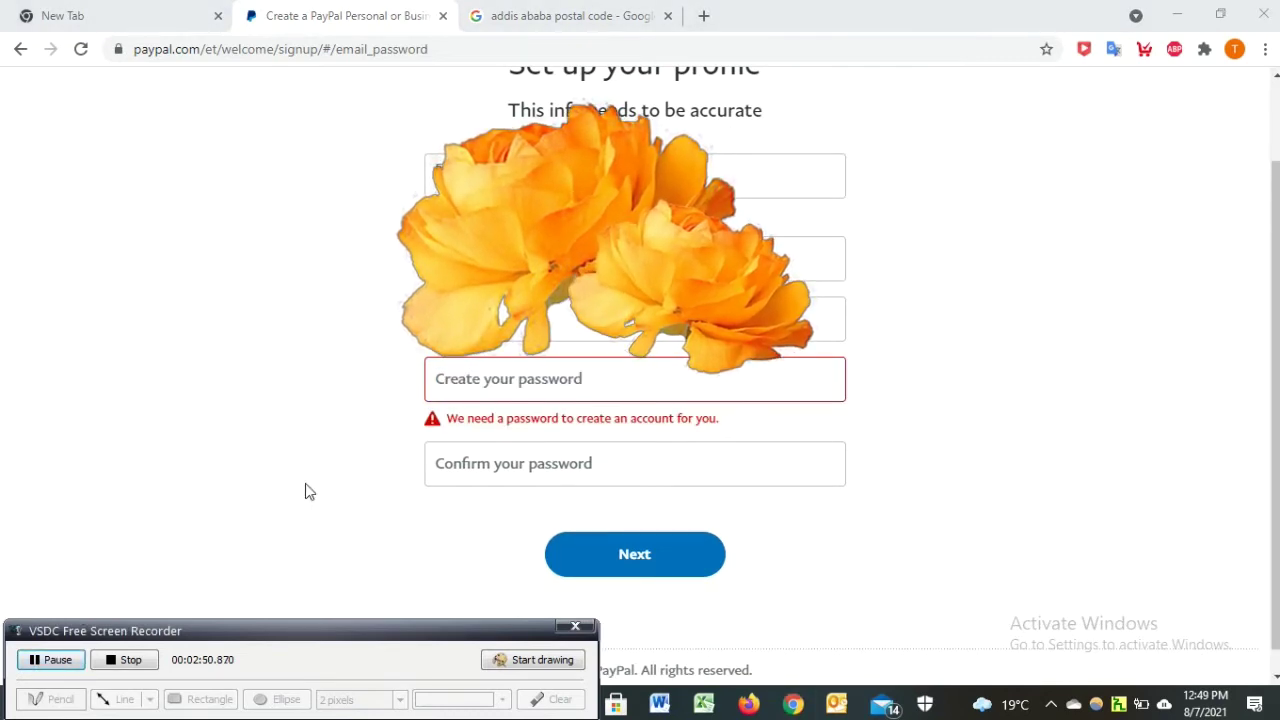
click(451, 395)
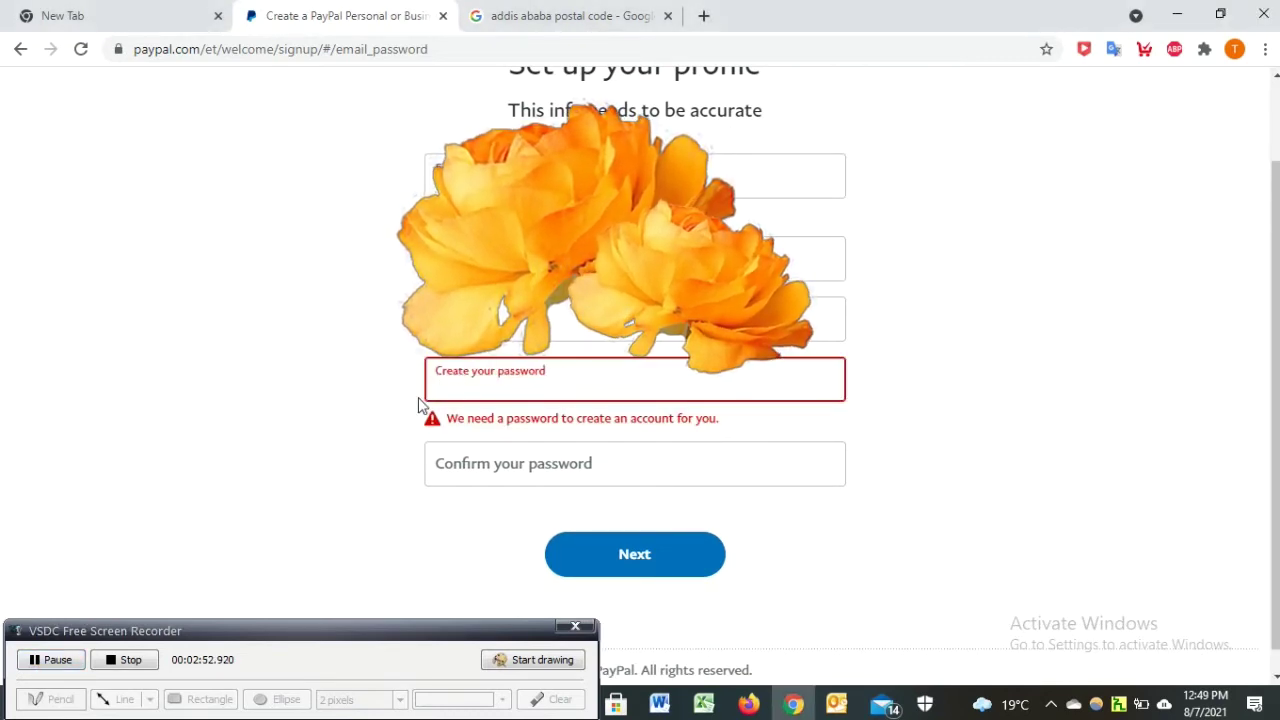
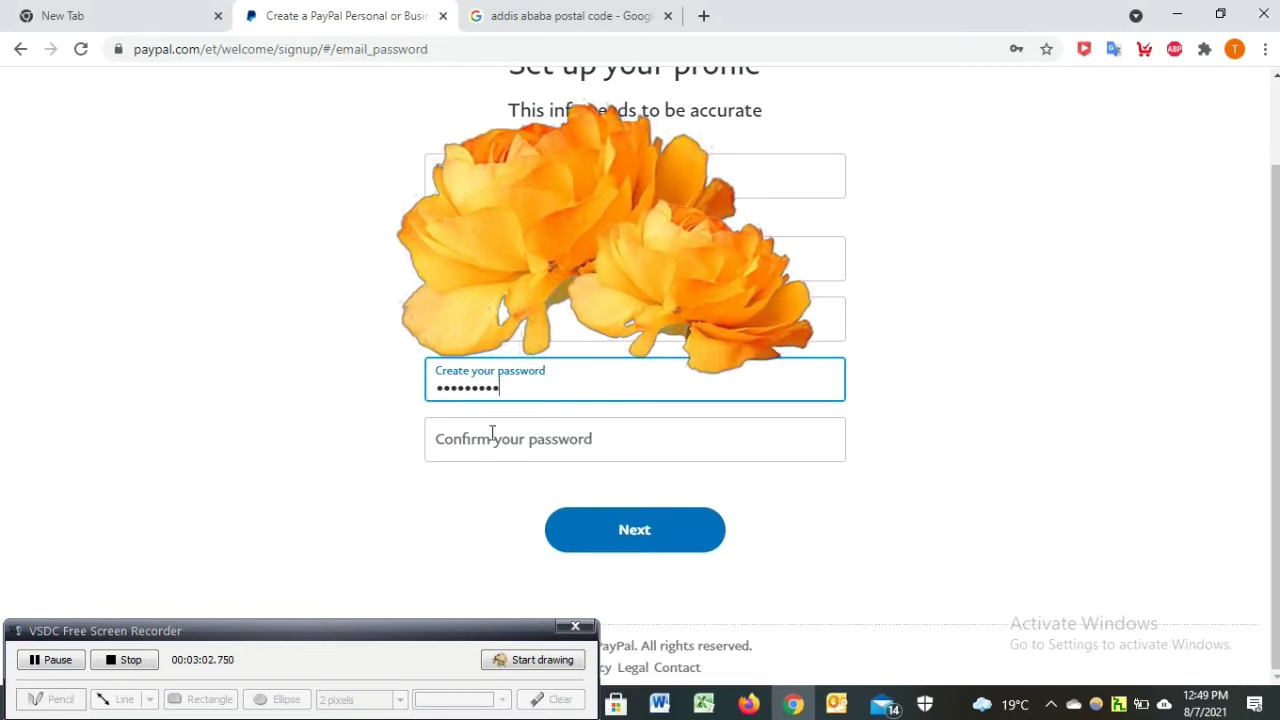
click(492, 434)
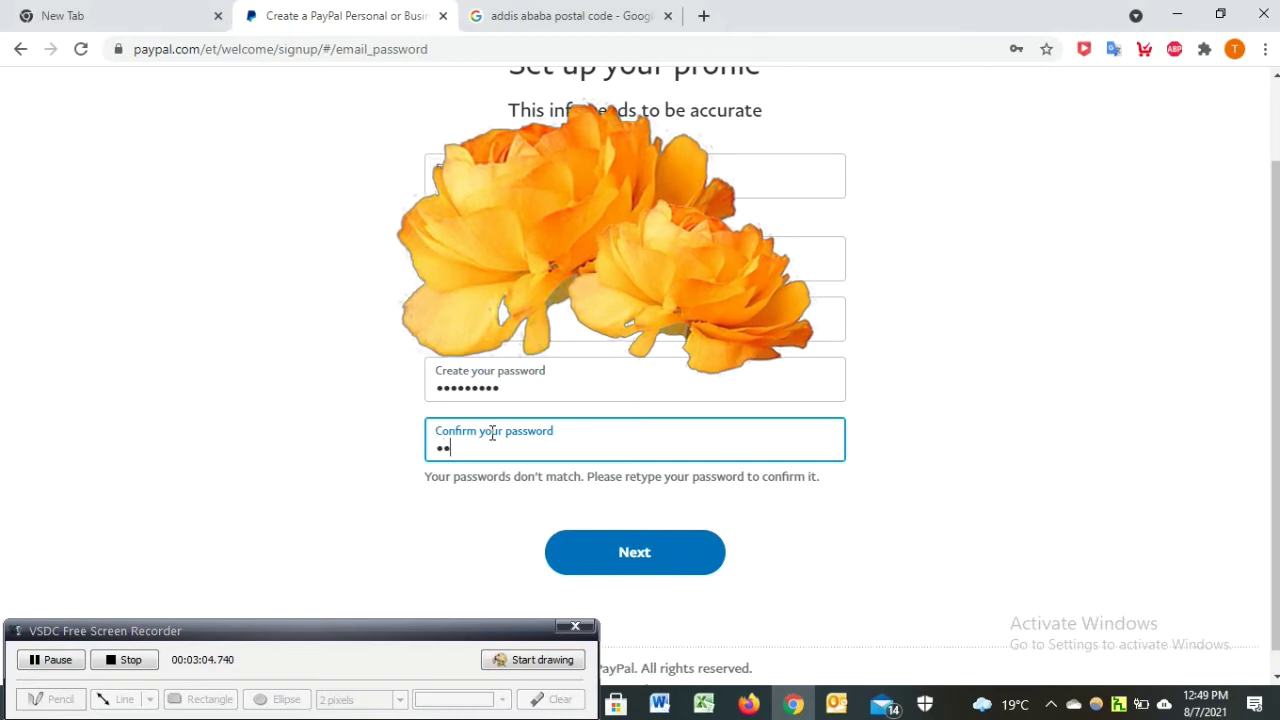
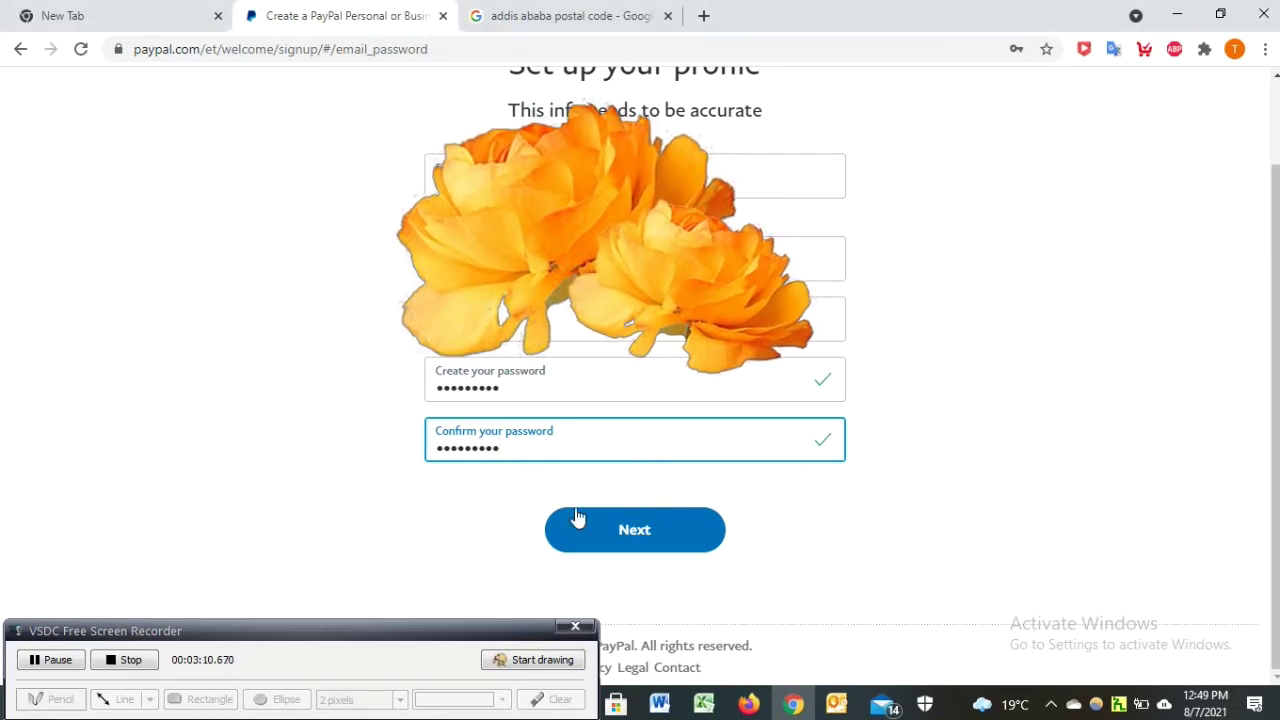
click(645, 530)
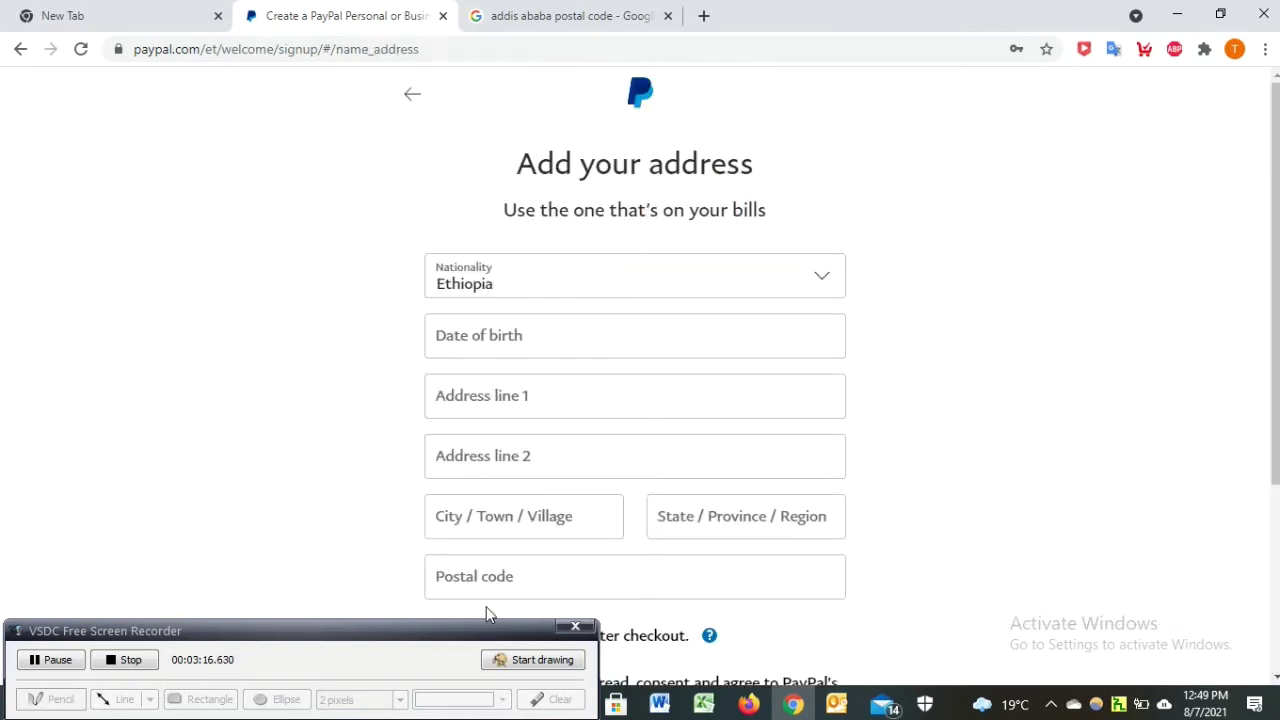
mouse_move(476, 631)
mouse_down()
mouse_move(437, 671)
mouse_move(469, 637)
mouse_move(441, 612)
mouse_move(443, 667)
mouse_move(448, 626)
mouse_up()
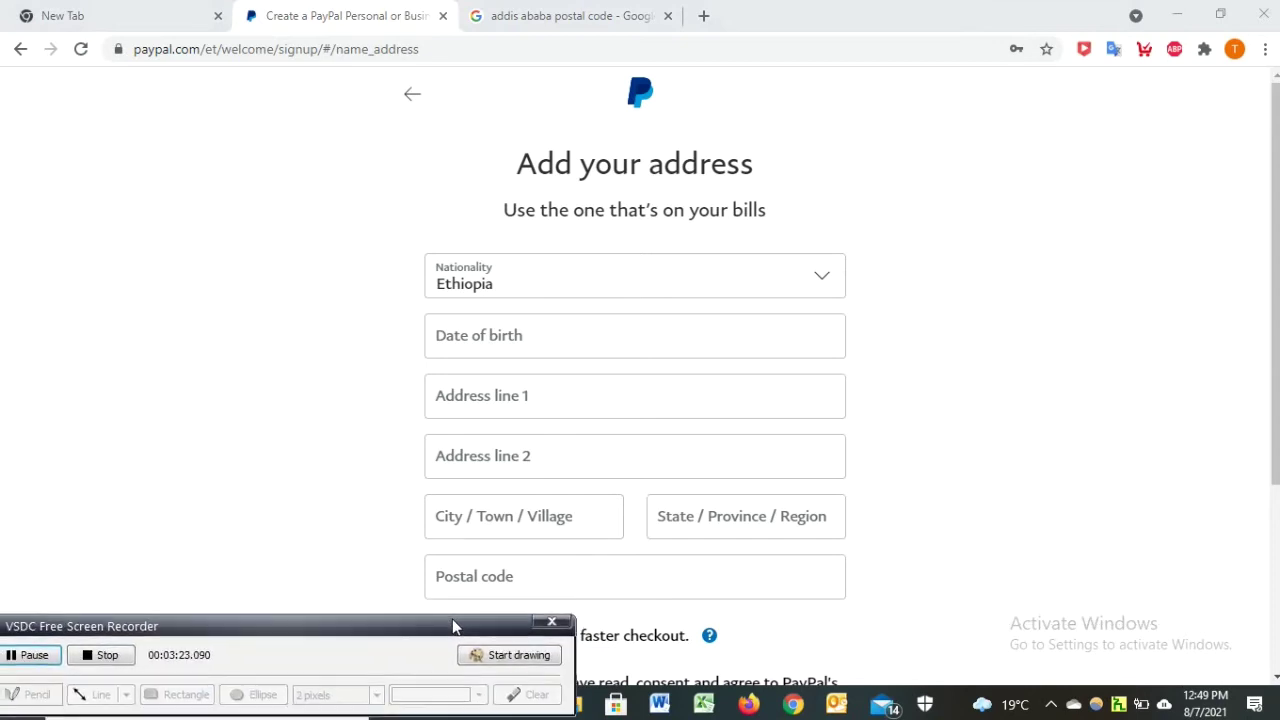
click(527, 296)
click(523, 520)
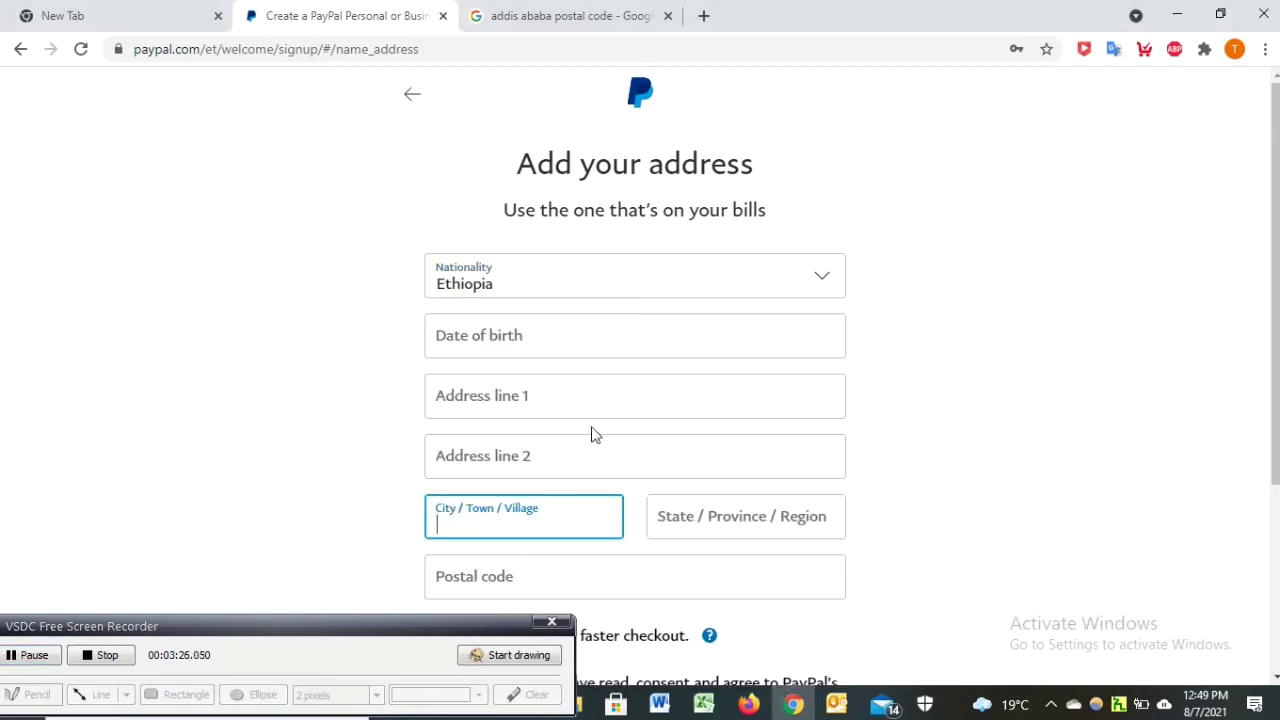
click(514, 352)
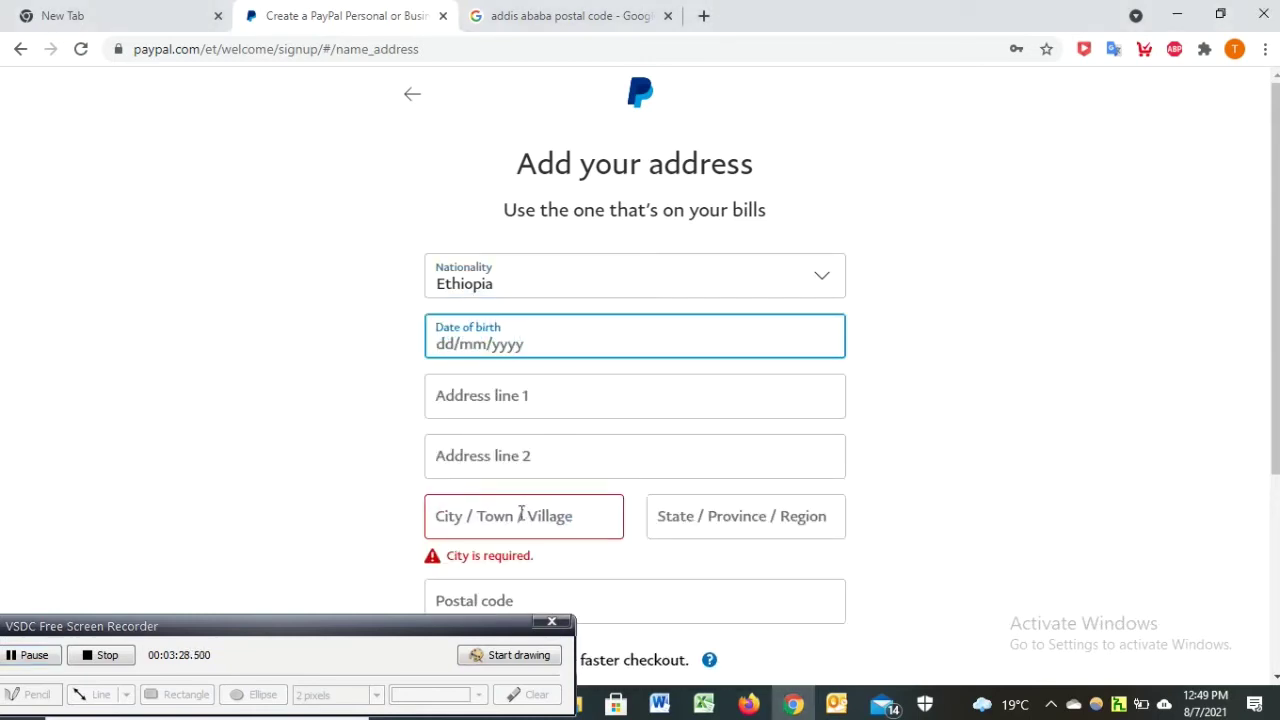
click(38, 656)
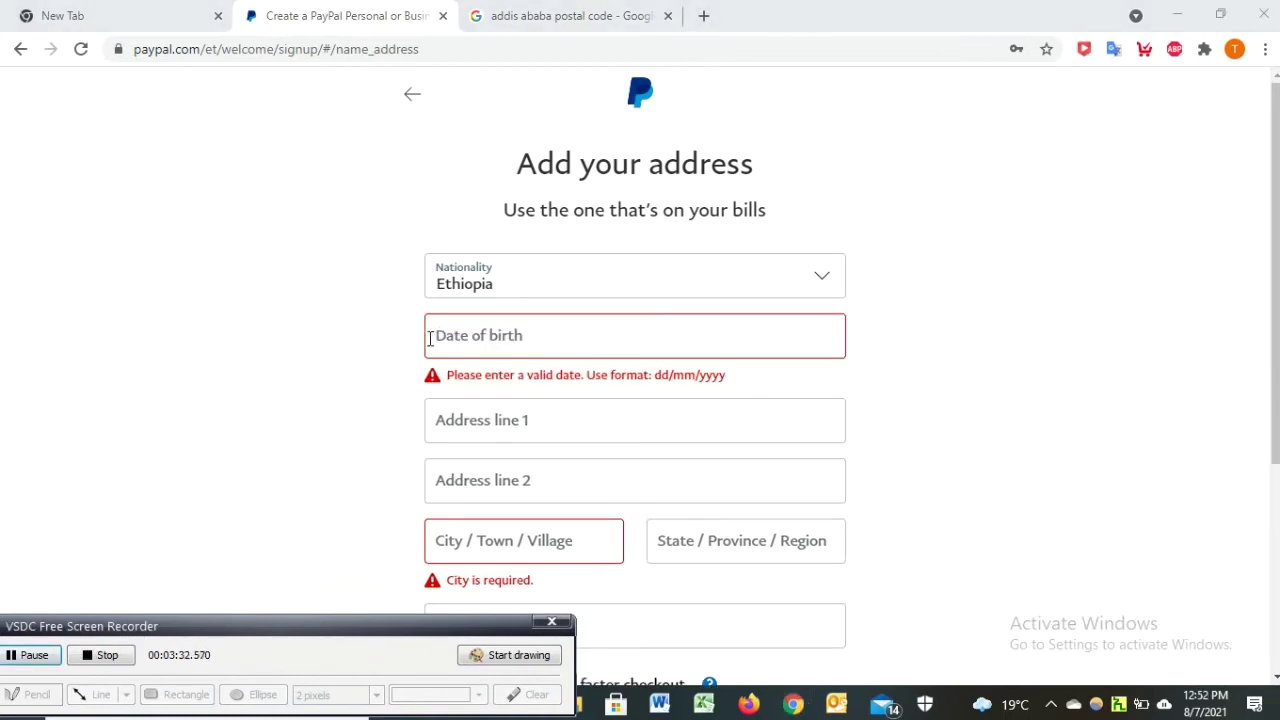
click(430, 340)
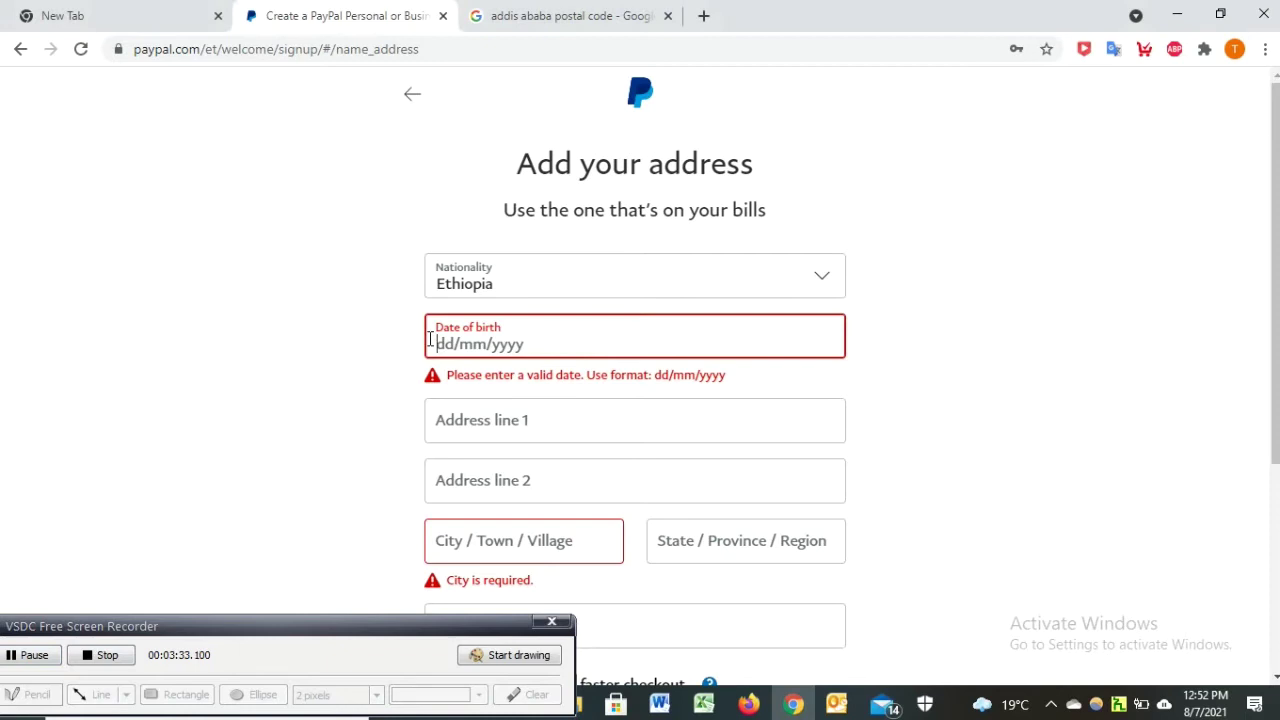
text(23/)
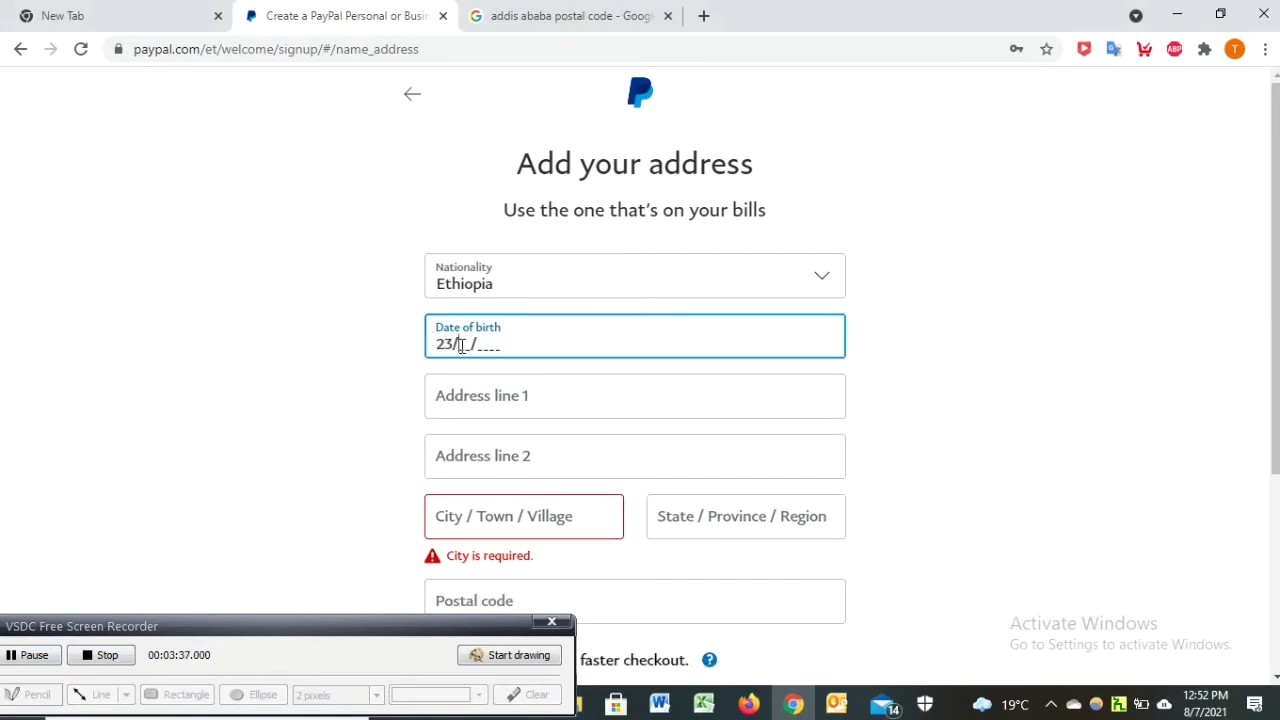
text(01/2000)
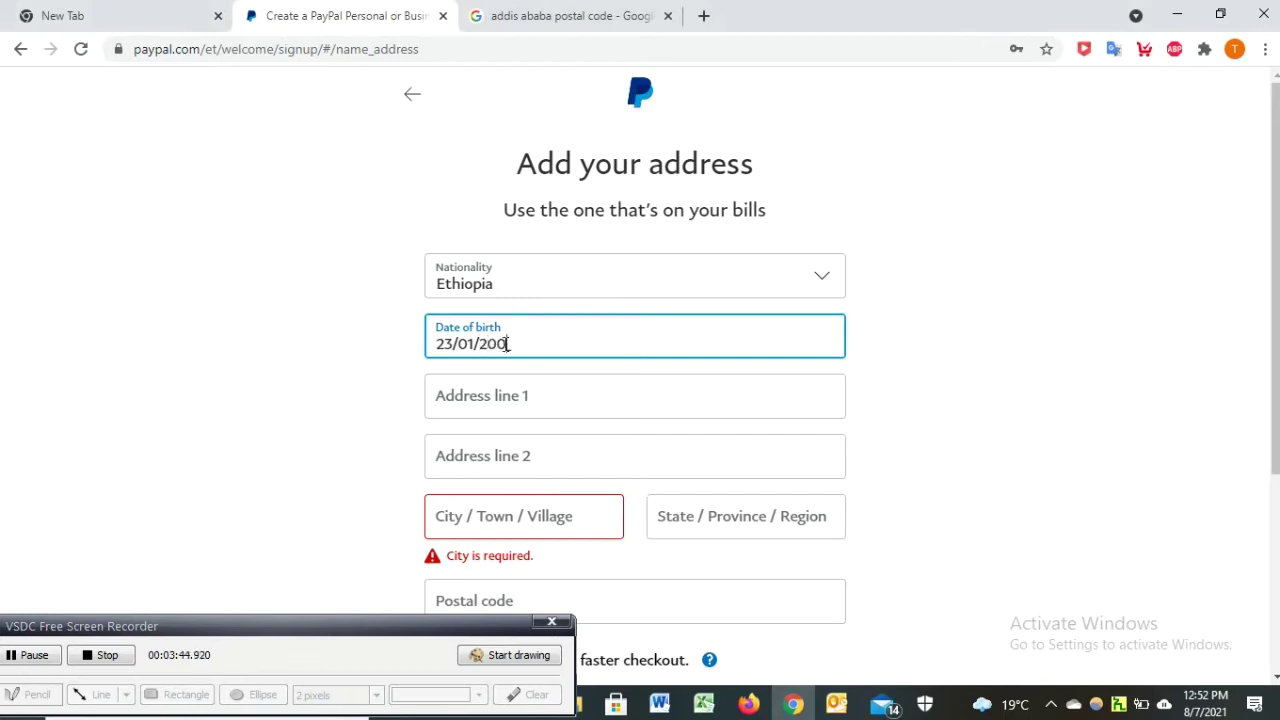
- Type 'addi' in Address line 1 and accept the Addis address suggestion
click(481, 387)
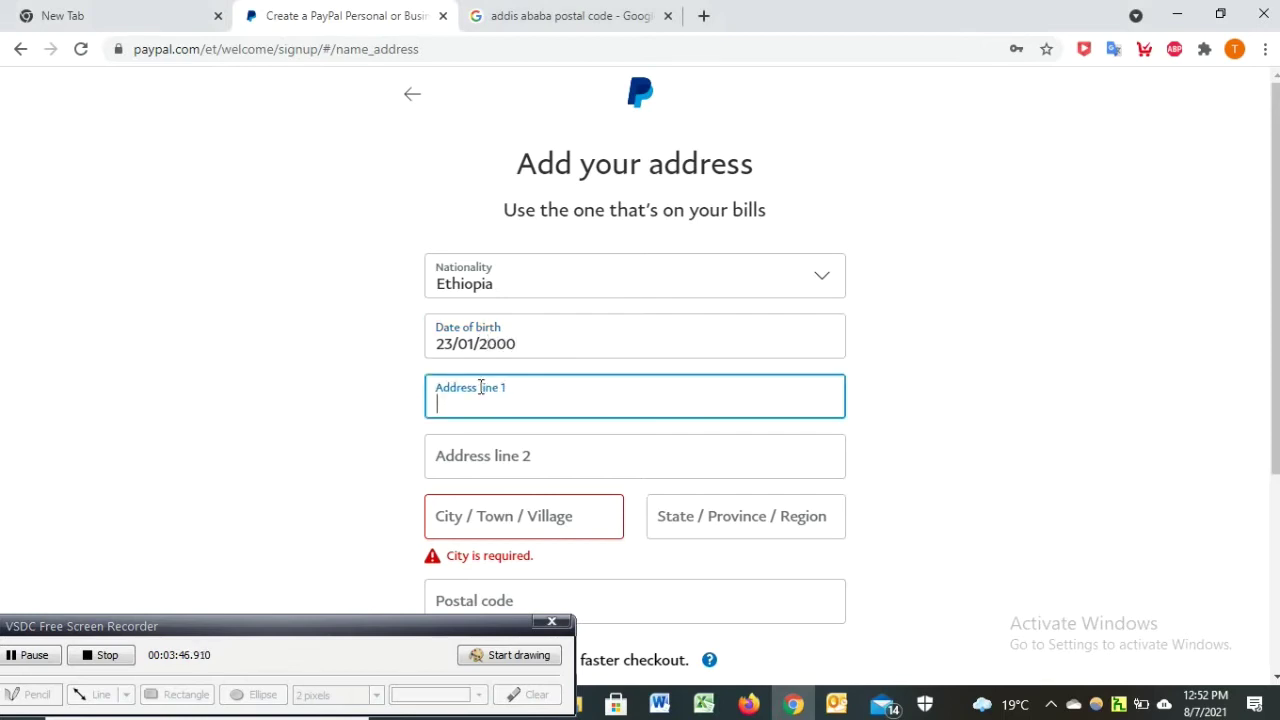
scroll(481, 387, down, 1)
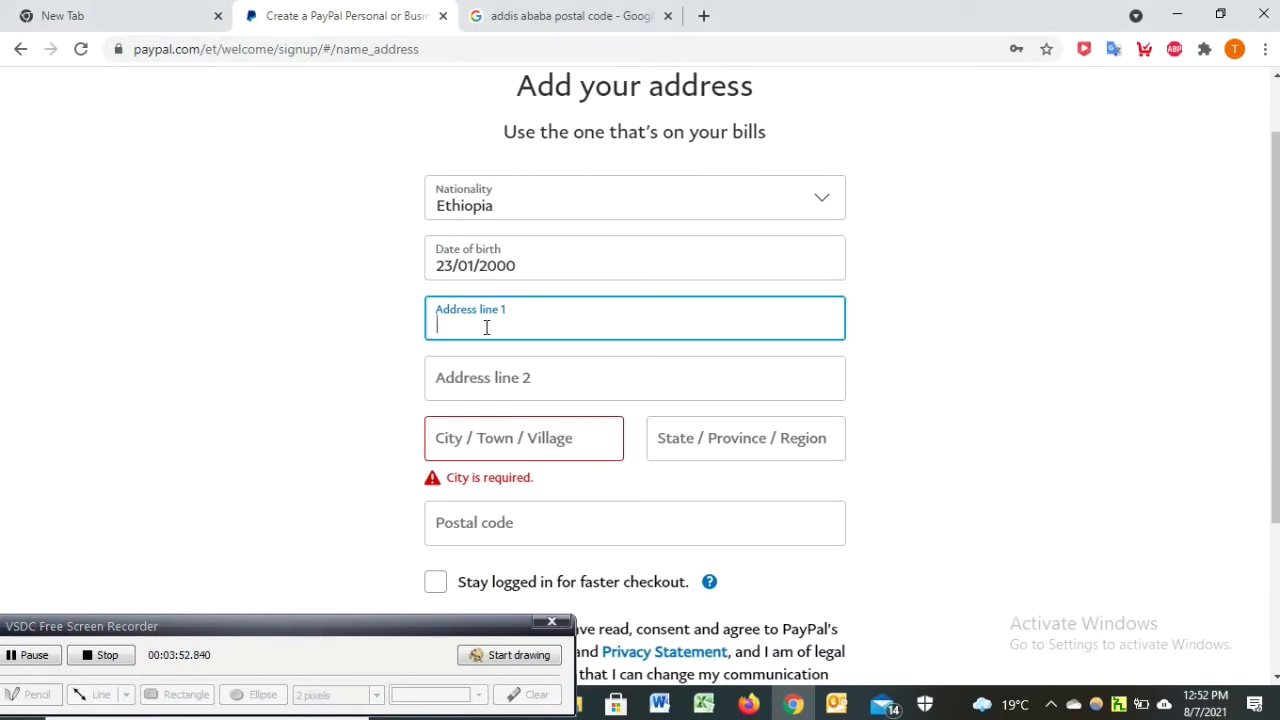
text(addi)
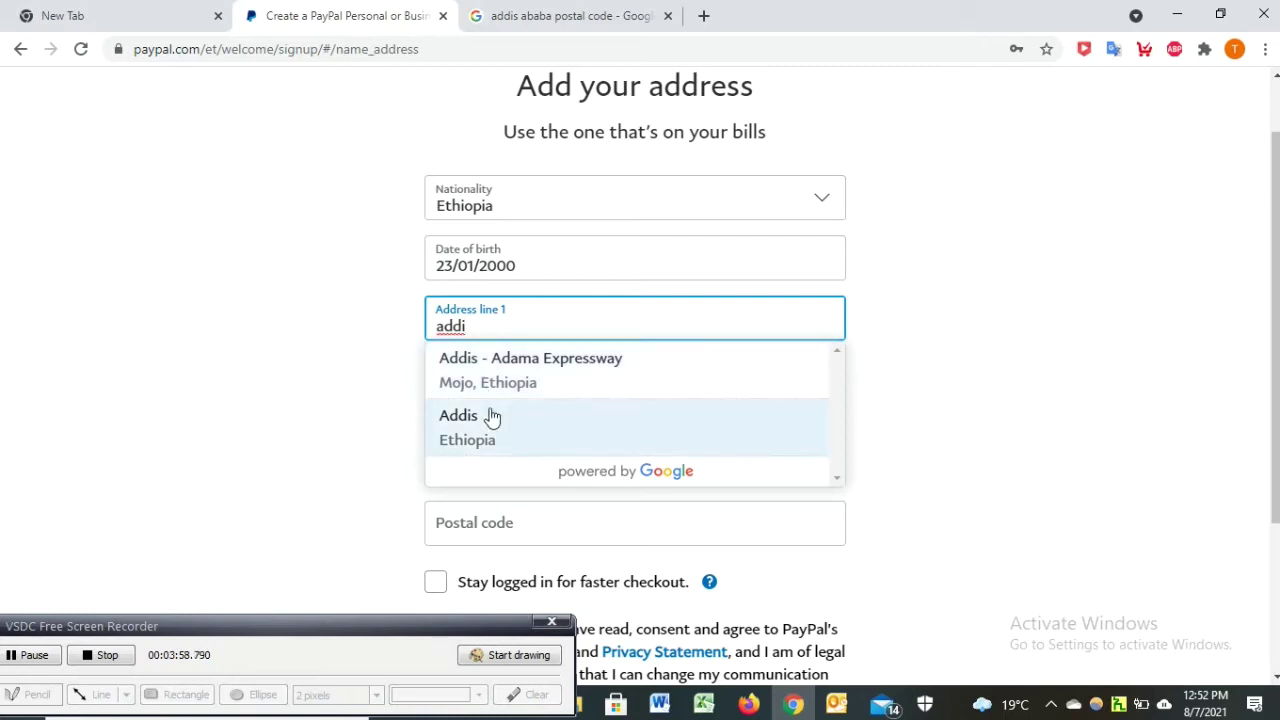
key(BackSpace)
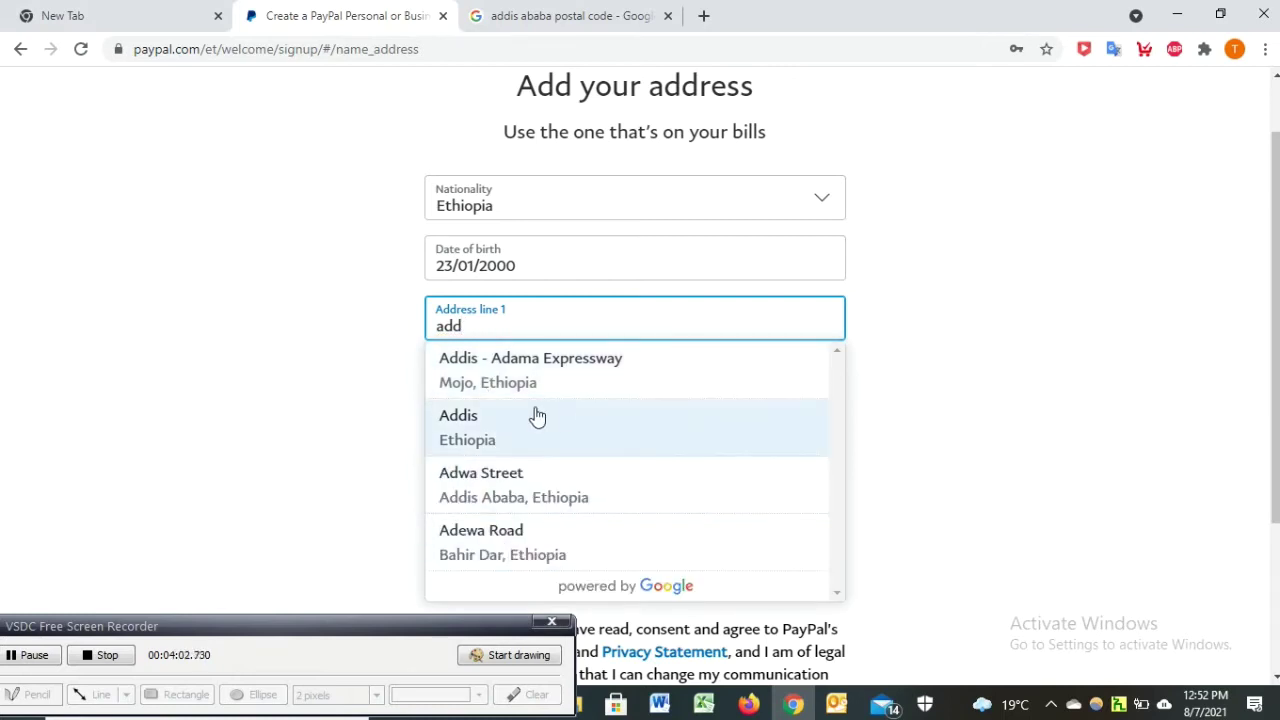
click(534, 417)
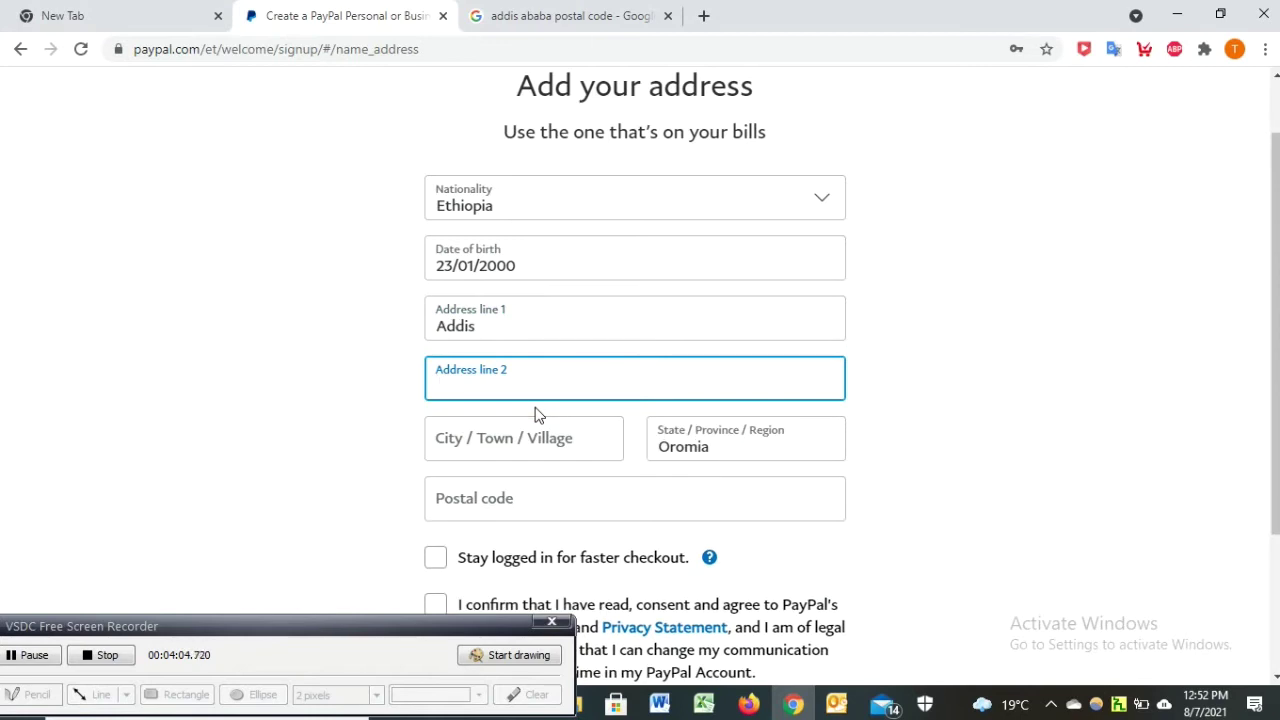
click(706, 448)
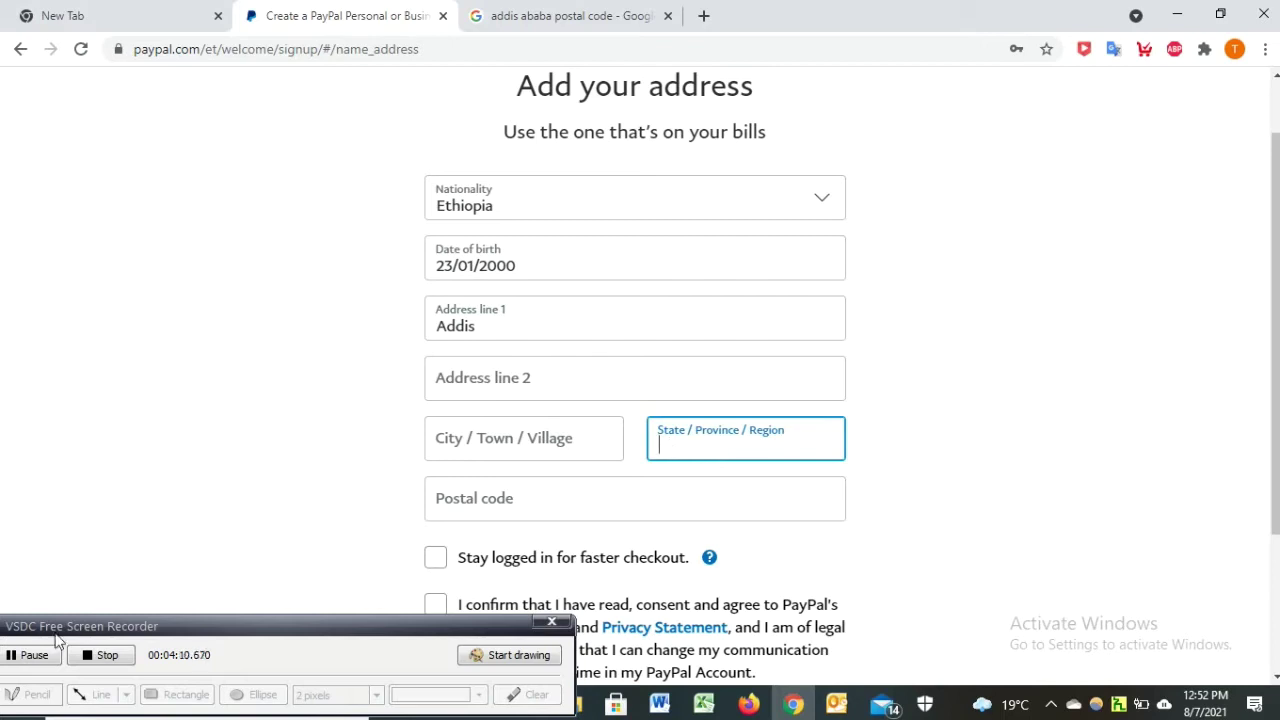
click(32, 660)
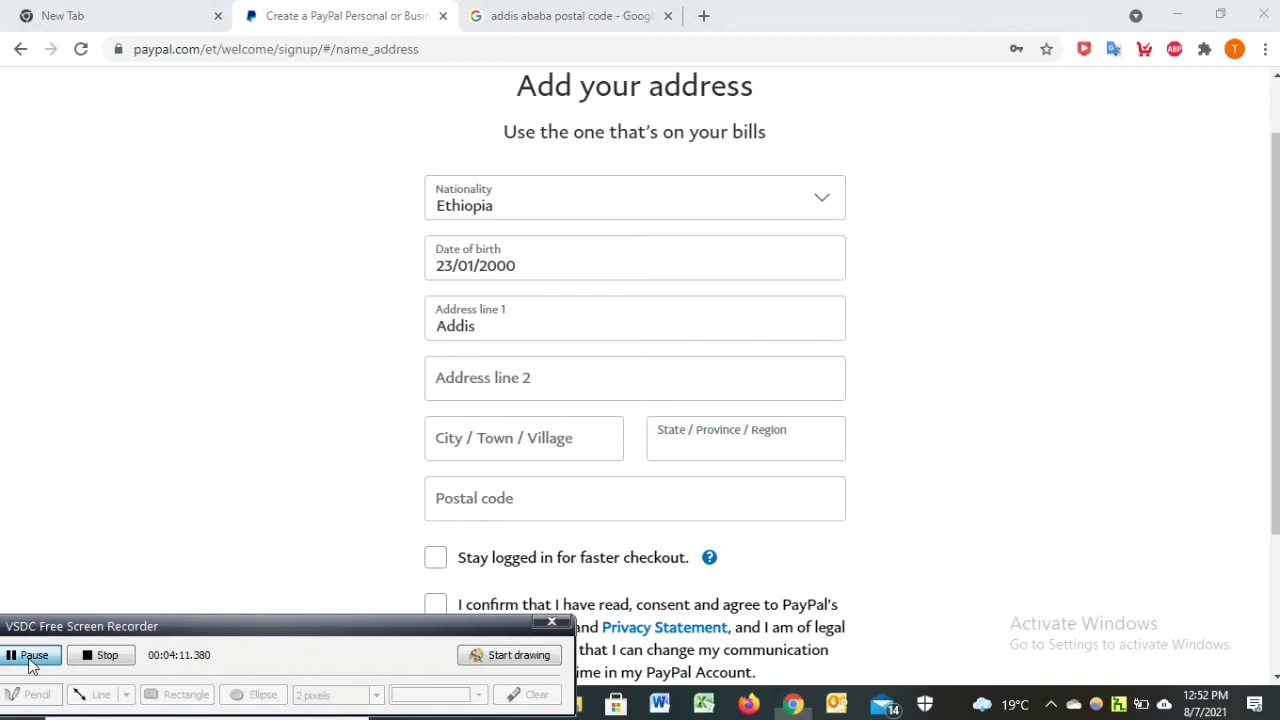
- Extend the address with 'Ababa' and apply the Addis - Adama Expressway suggestion
click(517, 338)
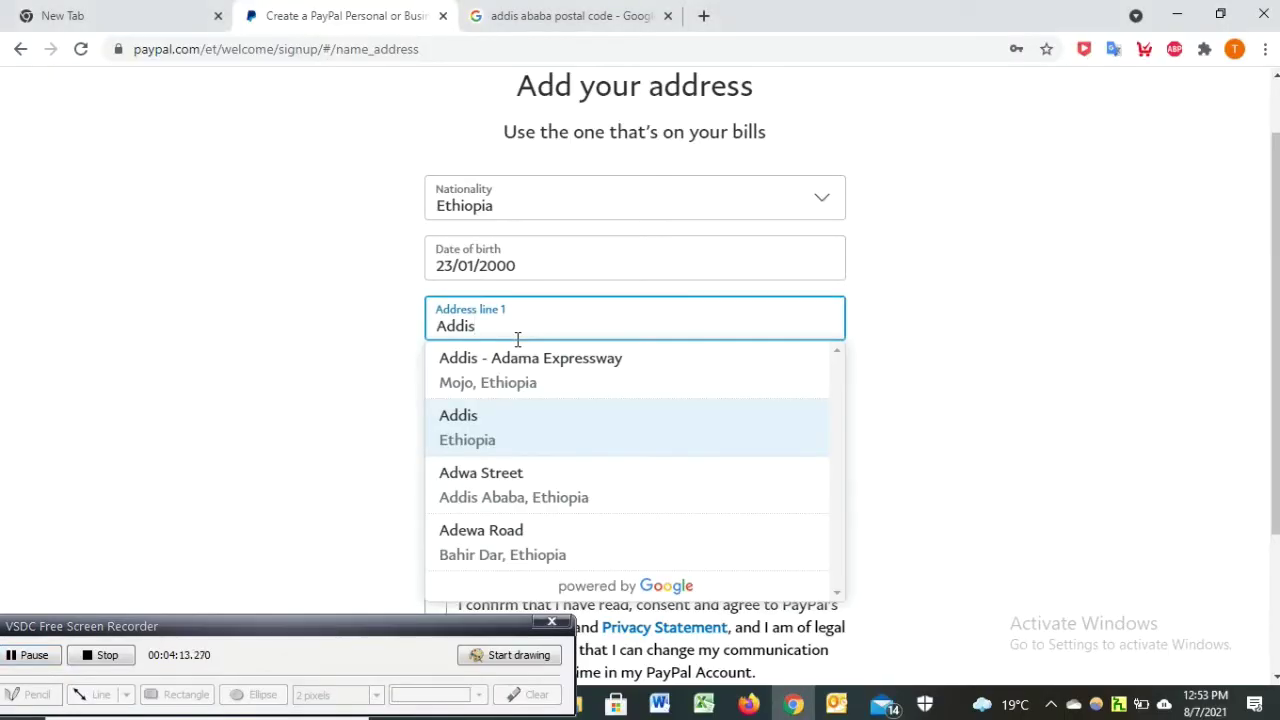
text(ababa)
click(307, 430)
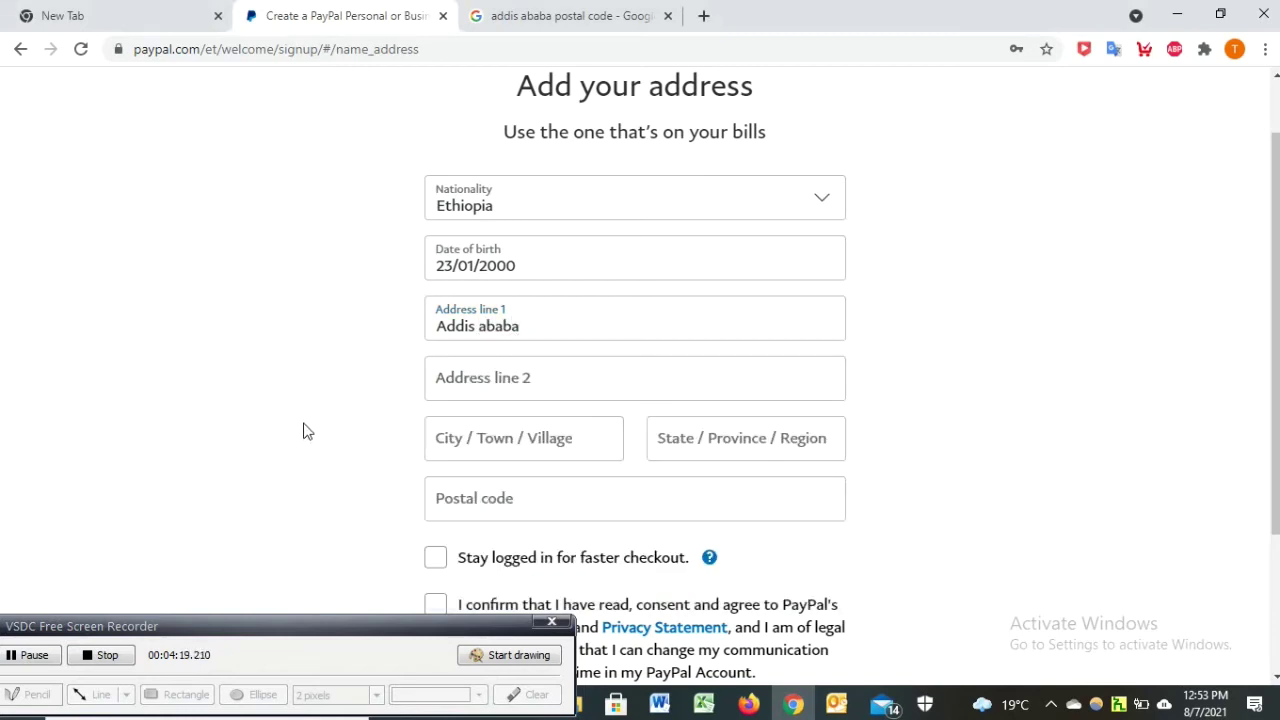
click(485, 326)
key(BackSpace)
text(A)
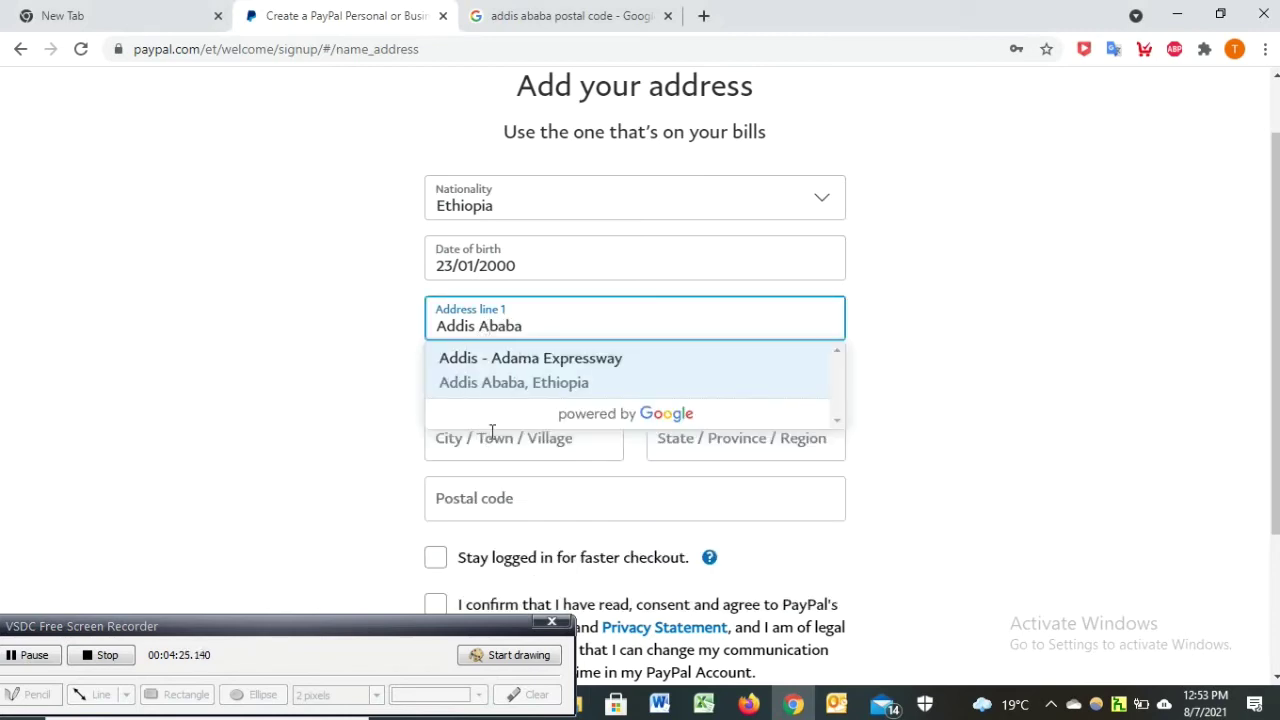
click(538, 377)
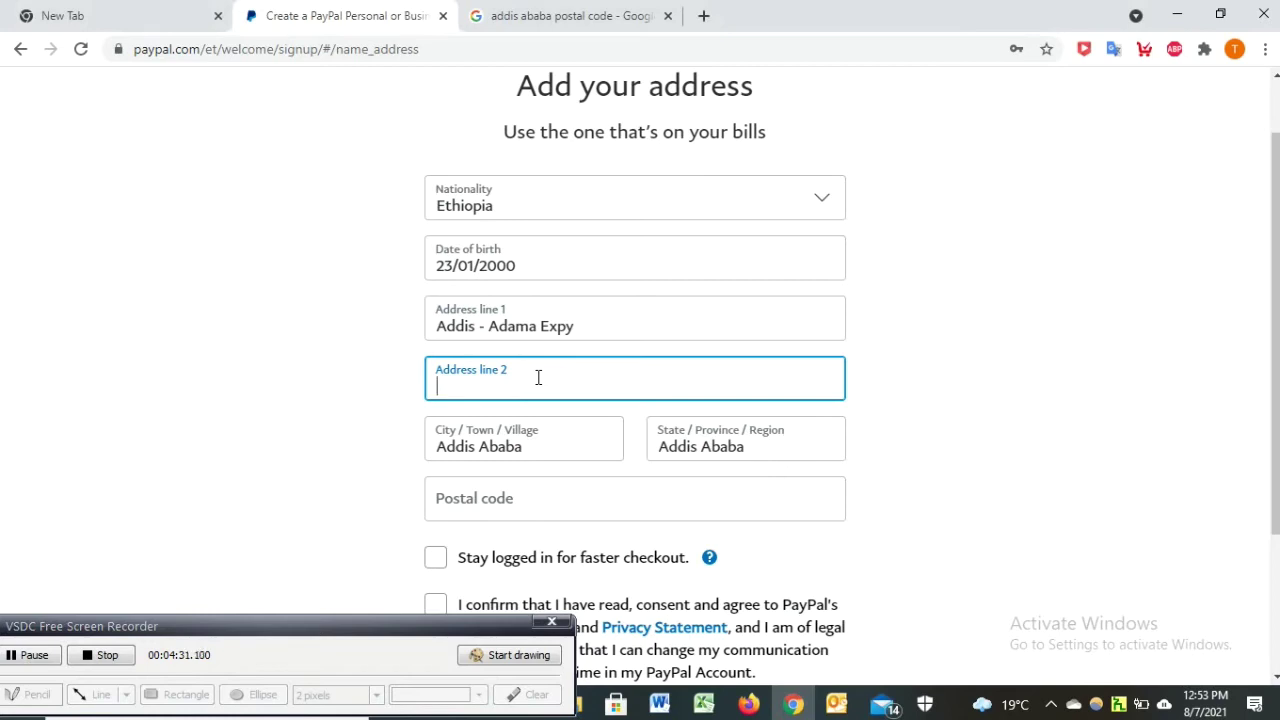
scroll(538, 377, down, 1)
- Move to the empty postal code field, then work the bottom toolbar to leave the form
click(500, 411)
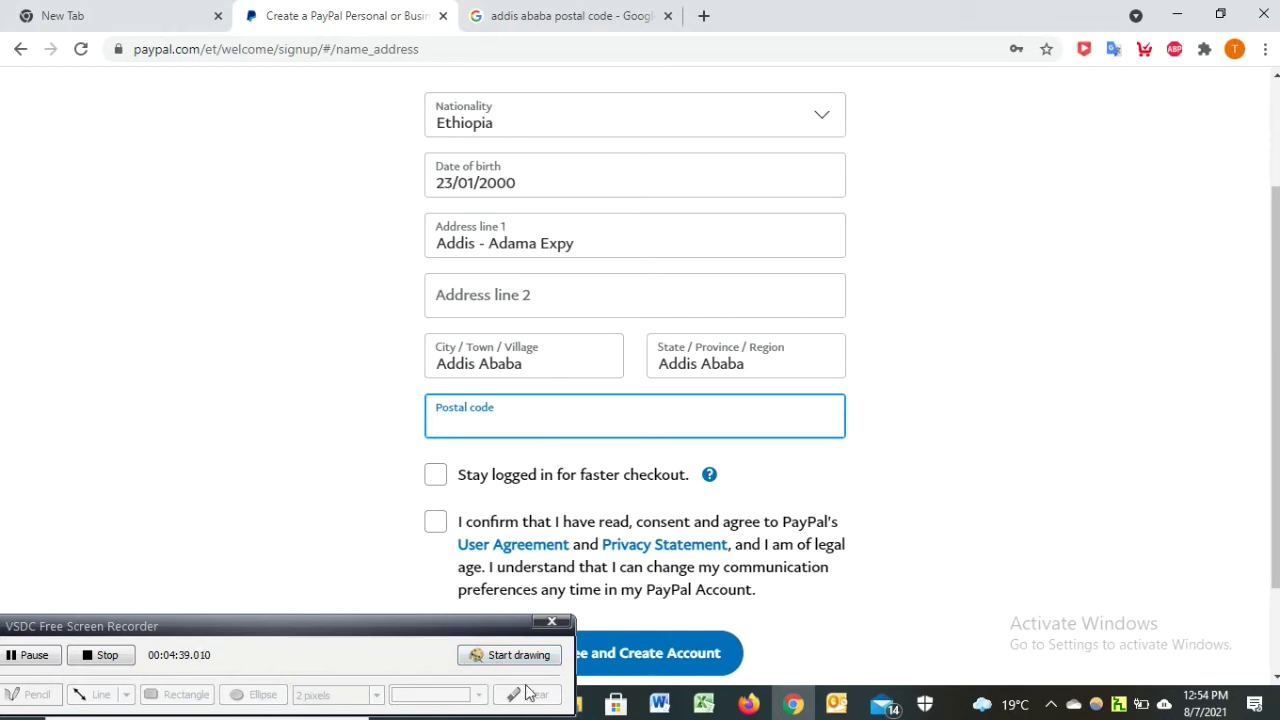
click(480, 658)
drag(422, 393, 517, 423)
click(205, 697)
click(514, 702)
drag(396, 385, 521, 457)
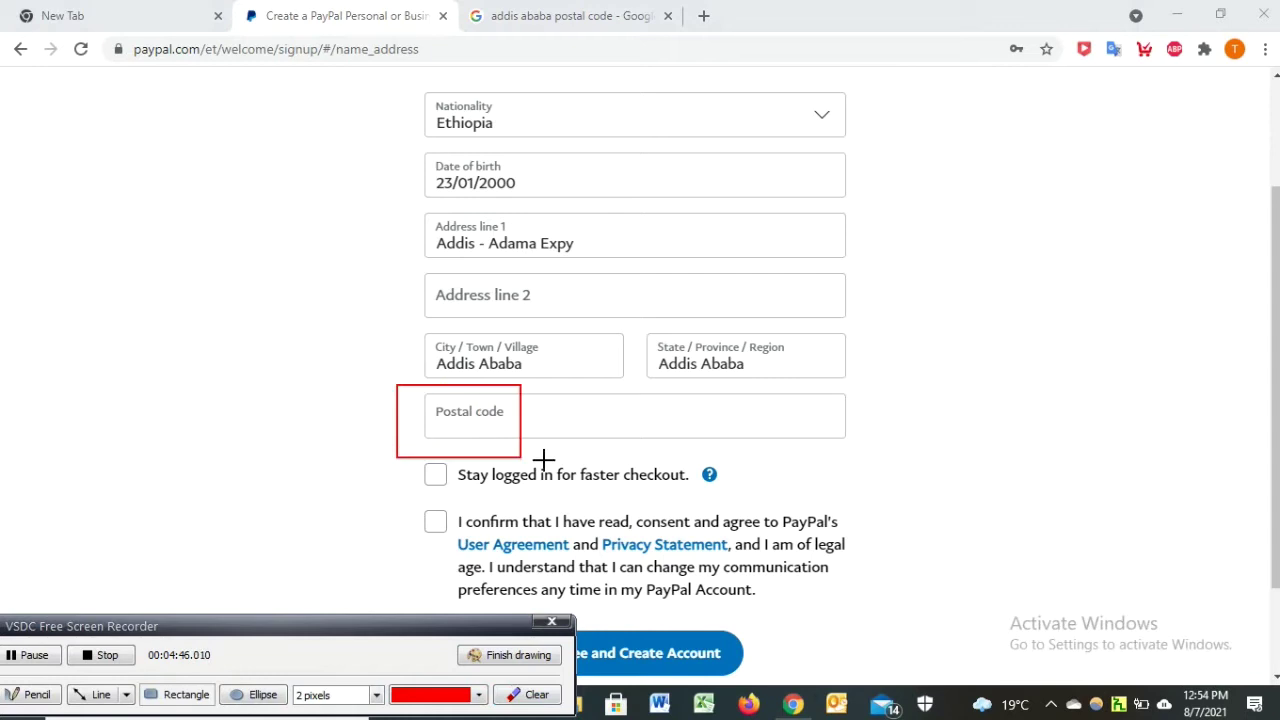
click(498, 660)
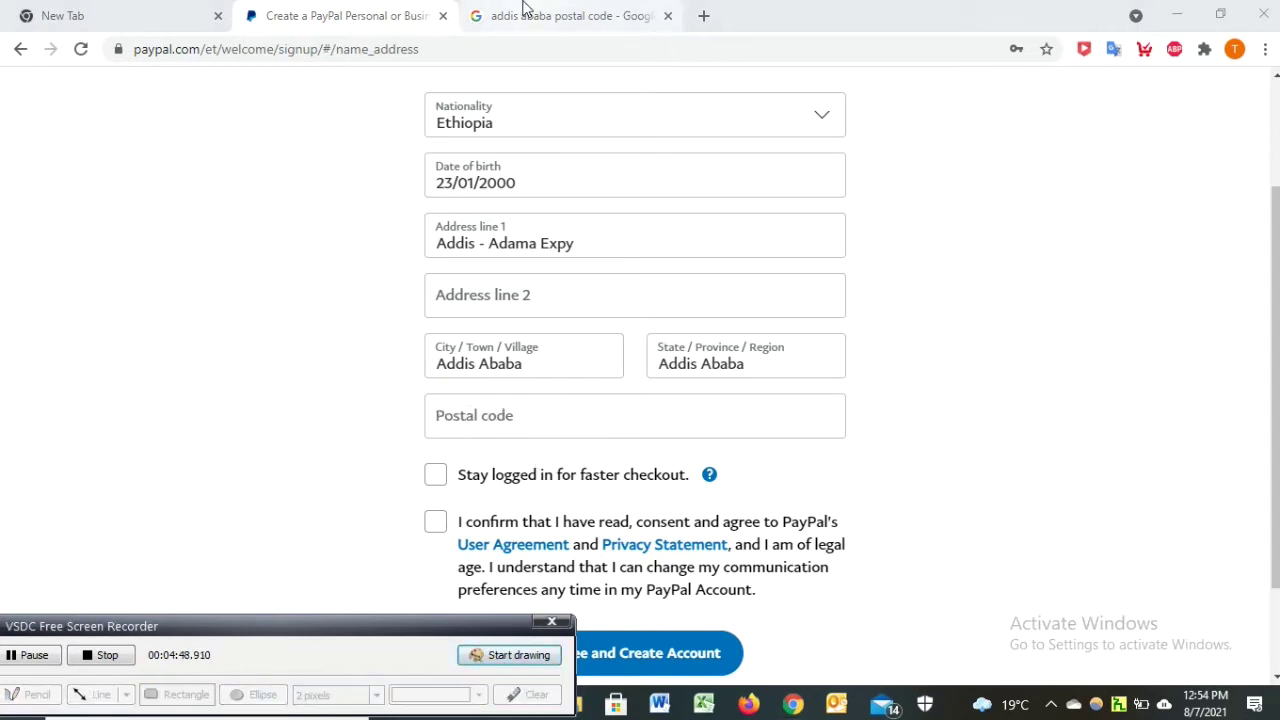
- Search Google for 'addis ababa postal code' in a new tab
click(703, 14)
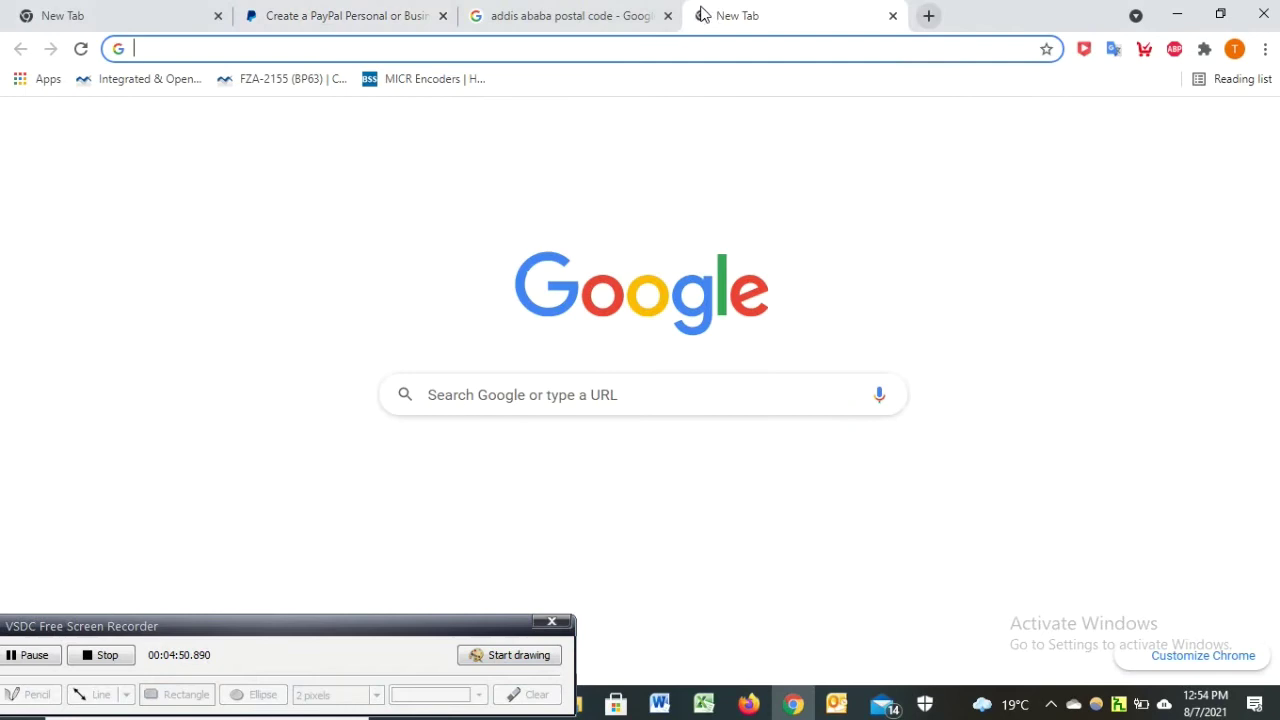
click(497, 406)
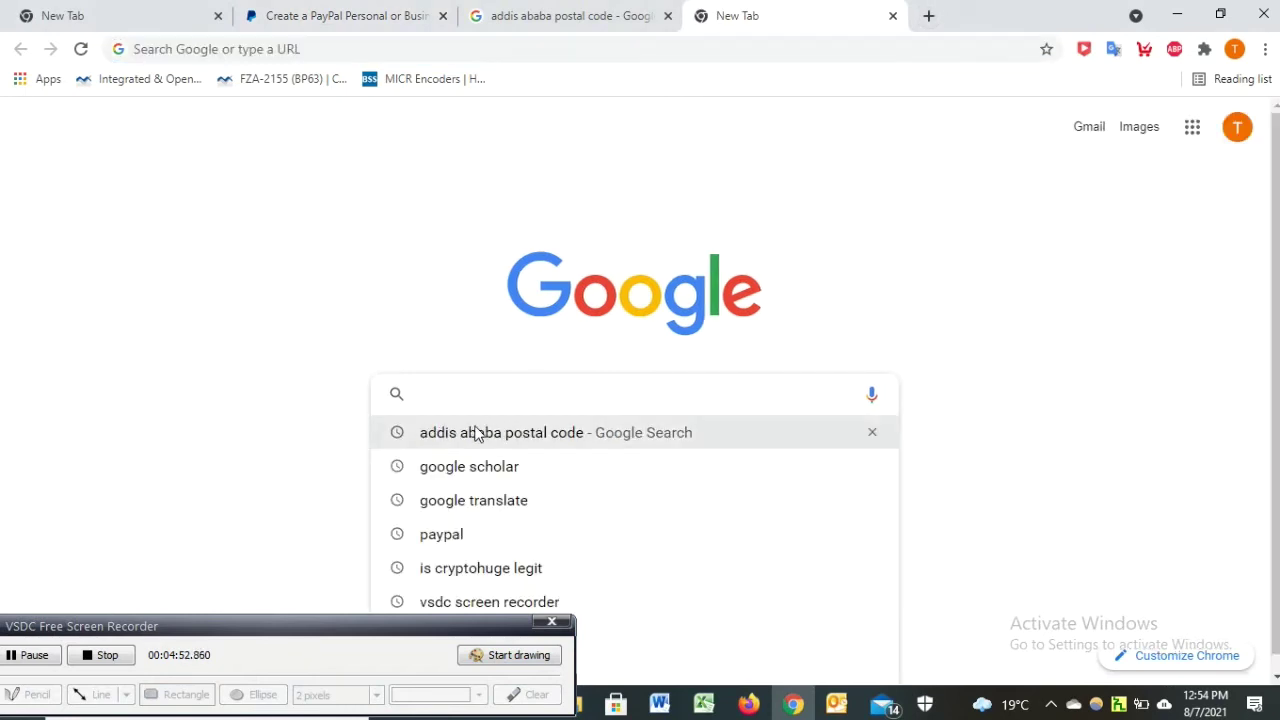
text(ad)
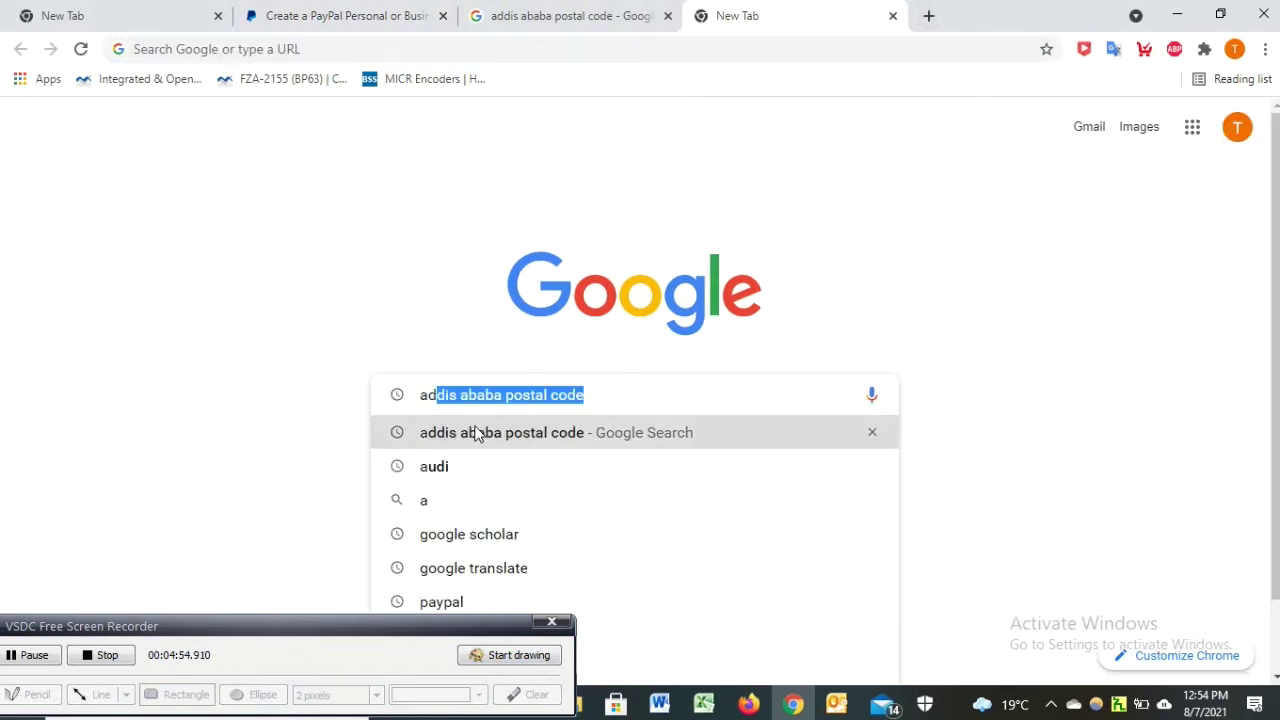
text(dis ababa)
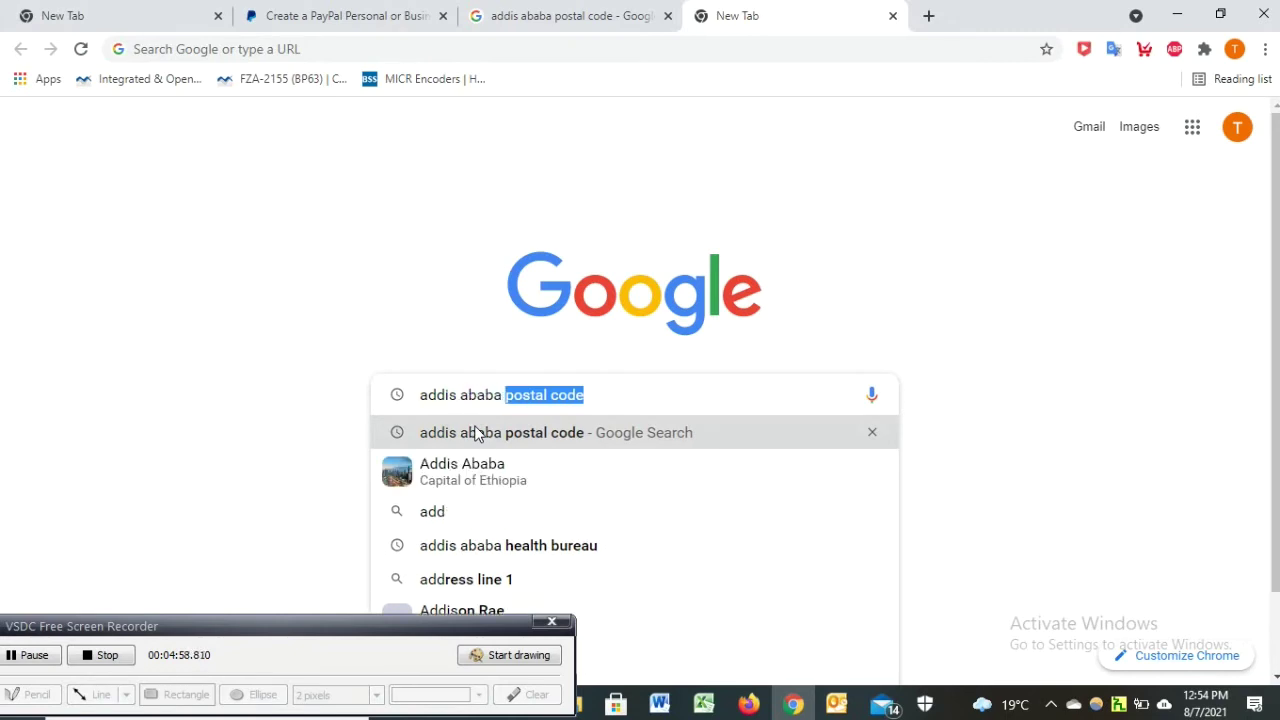
text( postal code)
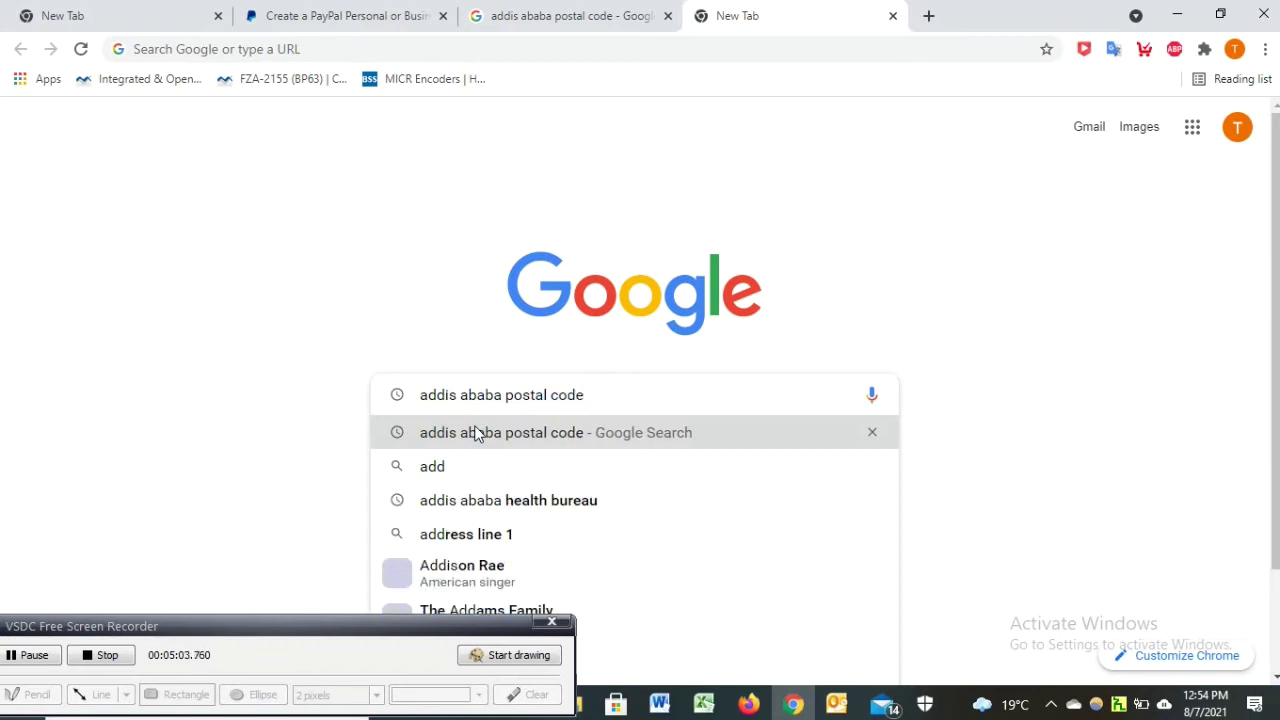
key(Return)
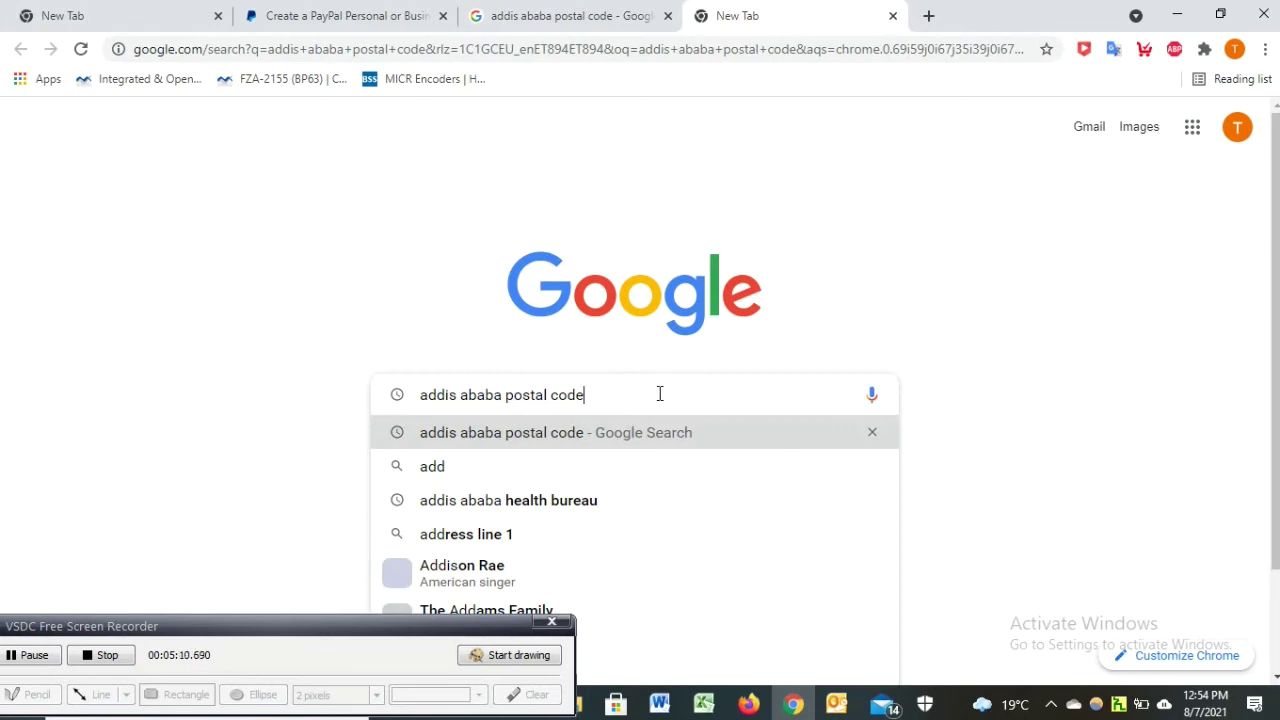
- Read postal code 1000 from the results and return to the PayPal tab
click(48, 662)
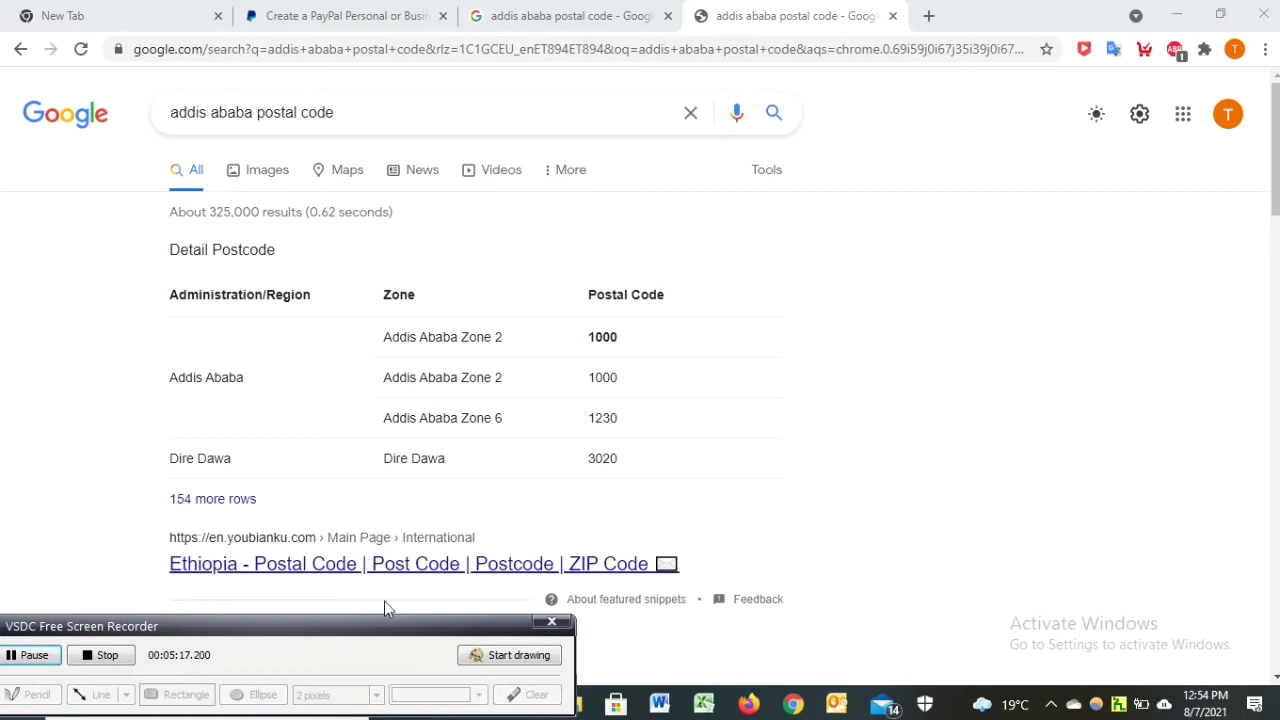
click(502, 659)
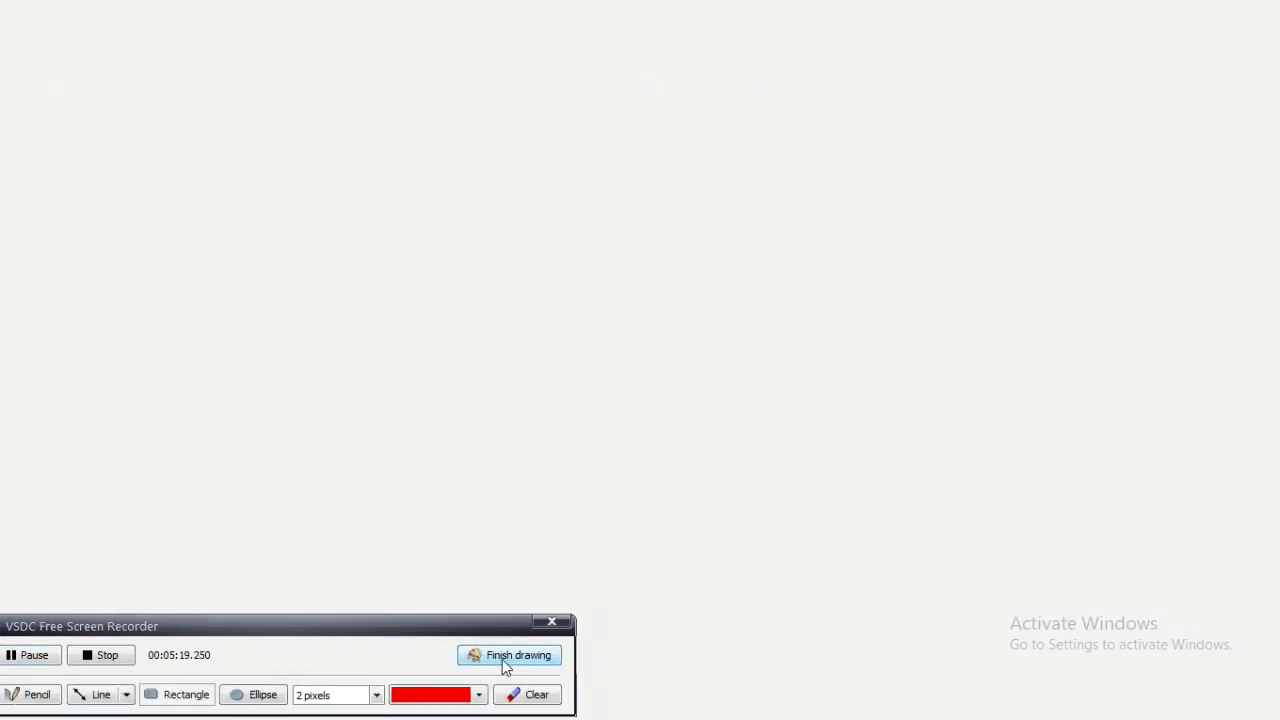
mouse_move(583, 322)
mouse_down()
mouse_move(594, 345)
mouse_move(631, 349)
mouse_move(620, 363)
mouse_move(651, 354)
mouse_up()
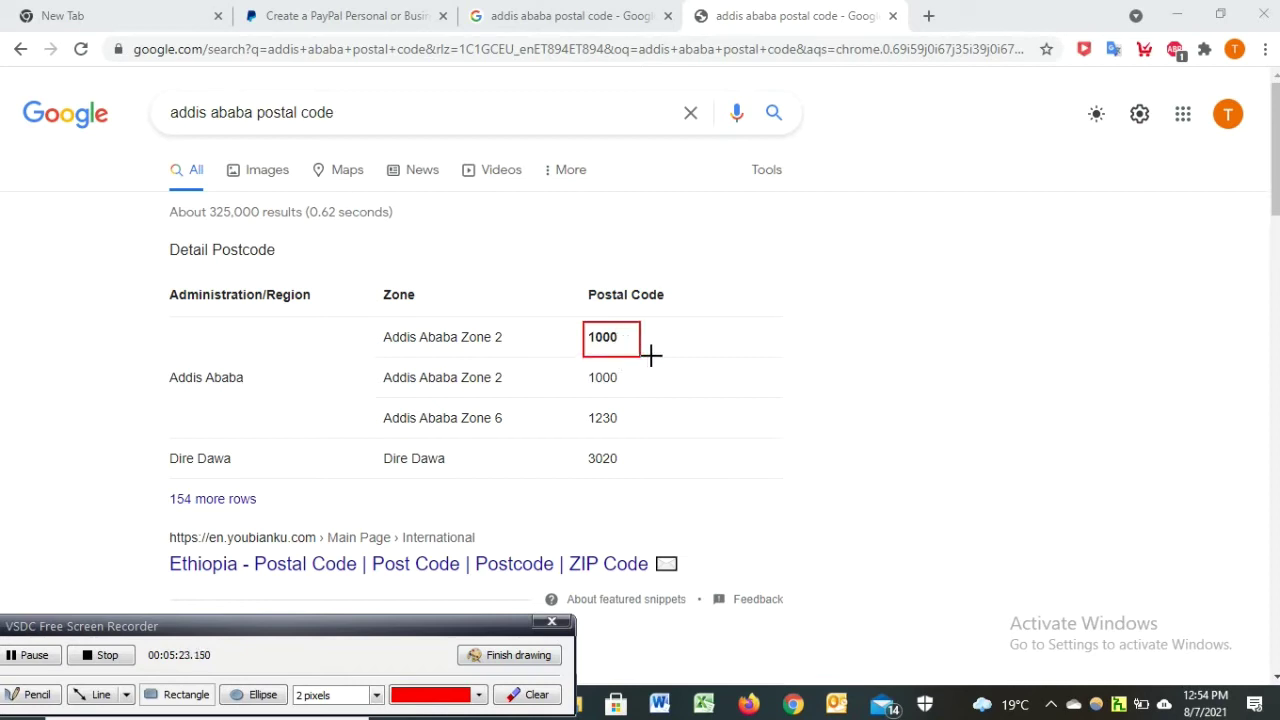
click(519, 655)
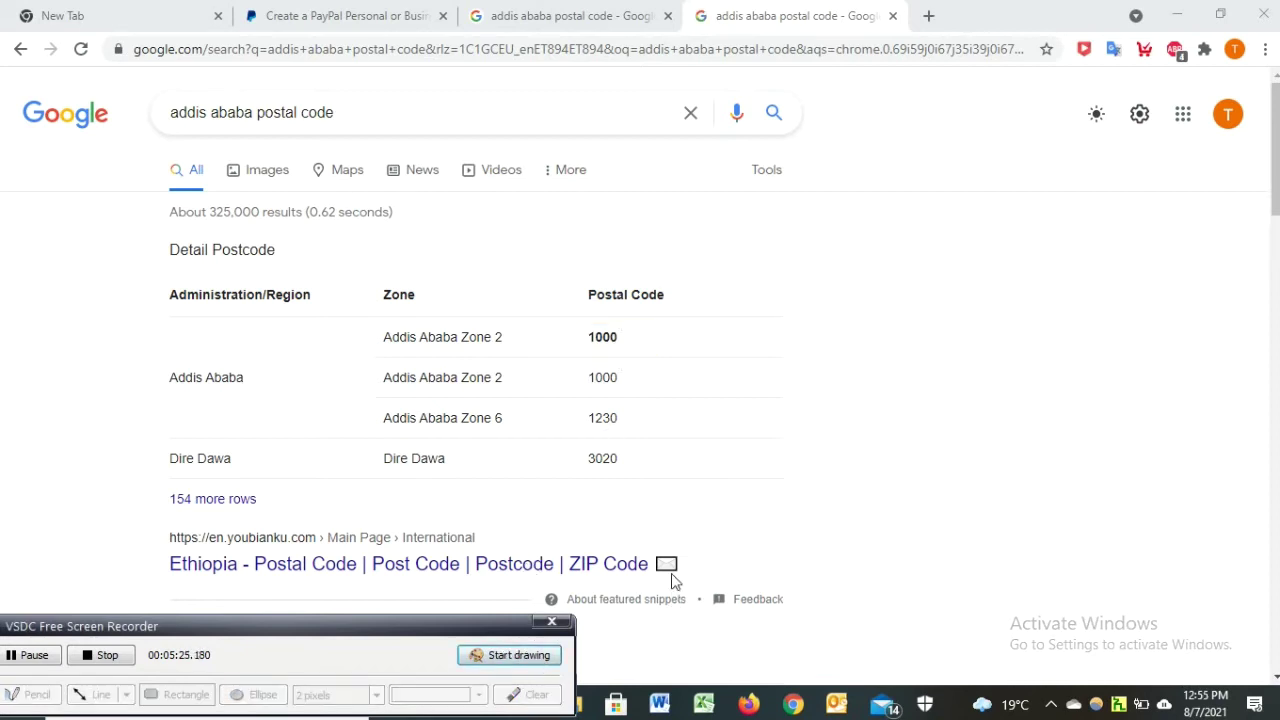
click(305, 12)
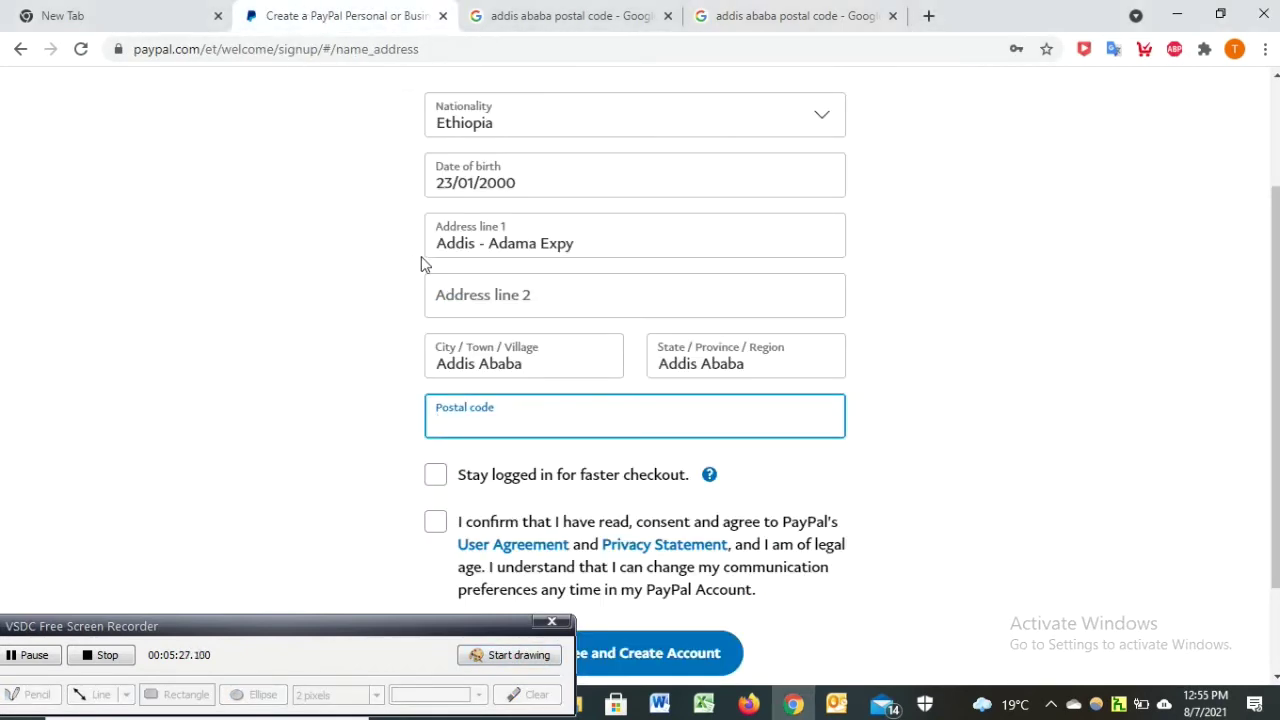
- Enter postal code 1000 and tick the stay-logged-in and User Agreement checkboxes
text(1000)
click(435, 477)
scroll(436, 480, down, 1)
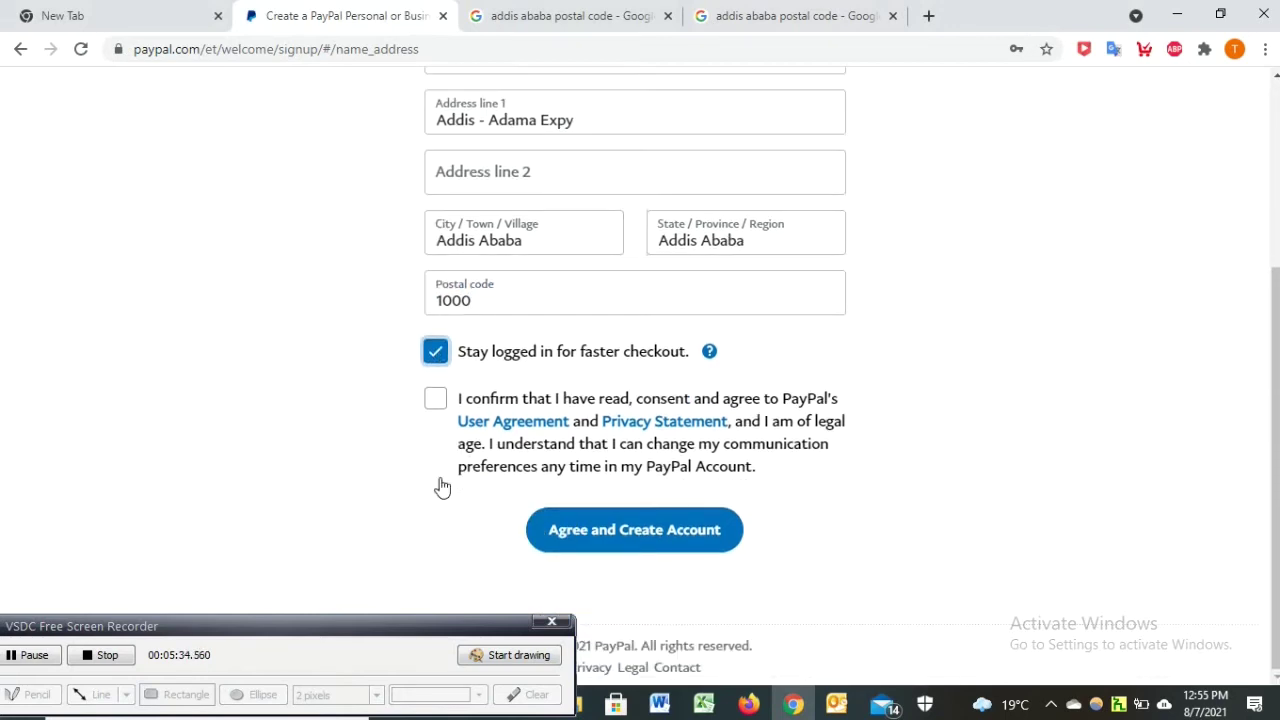
click(434, 405)
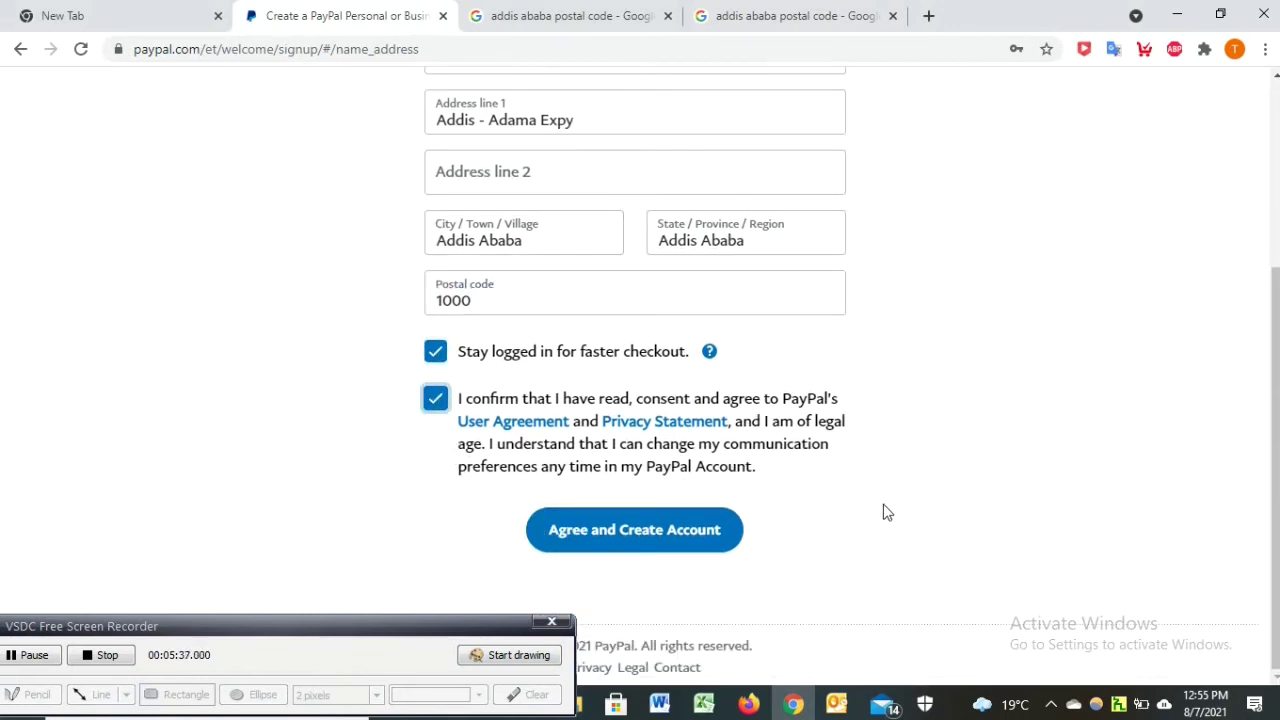
- Trim Address line 1 back to 'Addis', removing the Adama Expy street name
scroll(880, 510, up, 2)
scroll(872, 484, down, 1)
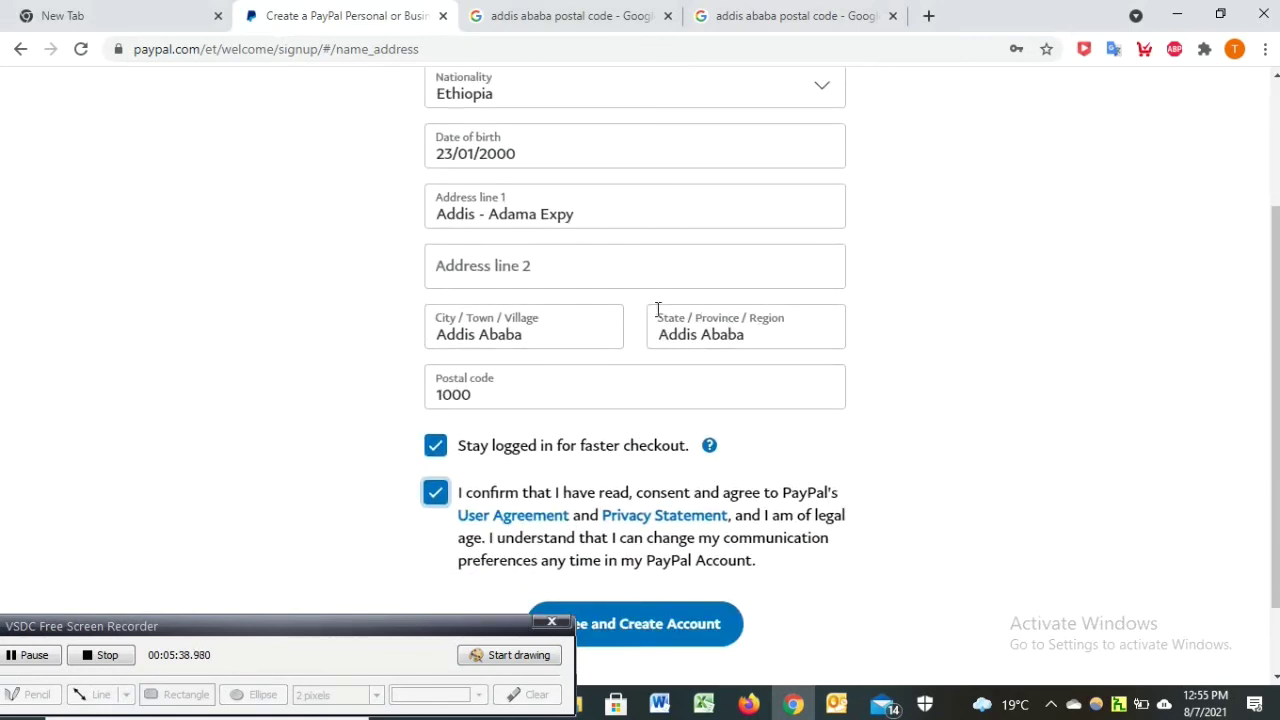
click(603, 220)
key(BackSpace)
key(BackSpace)
key(BackSpace)
key(BackSpace)
key(BackSpace)
key(BackSpace)
key(BackSpace)
key(BackSpace)
key(BackSpace)
key(BackSpace)
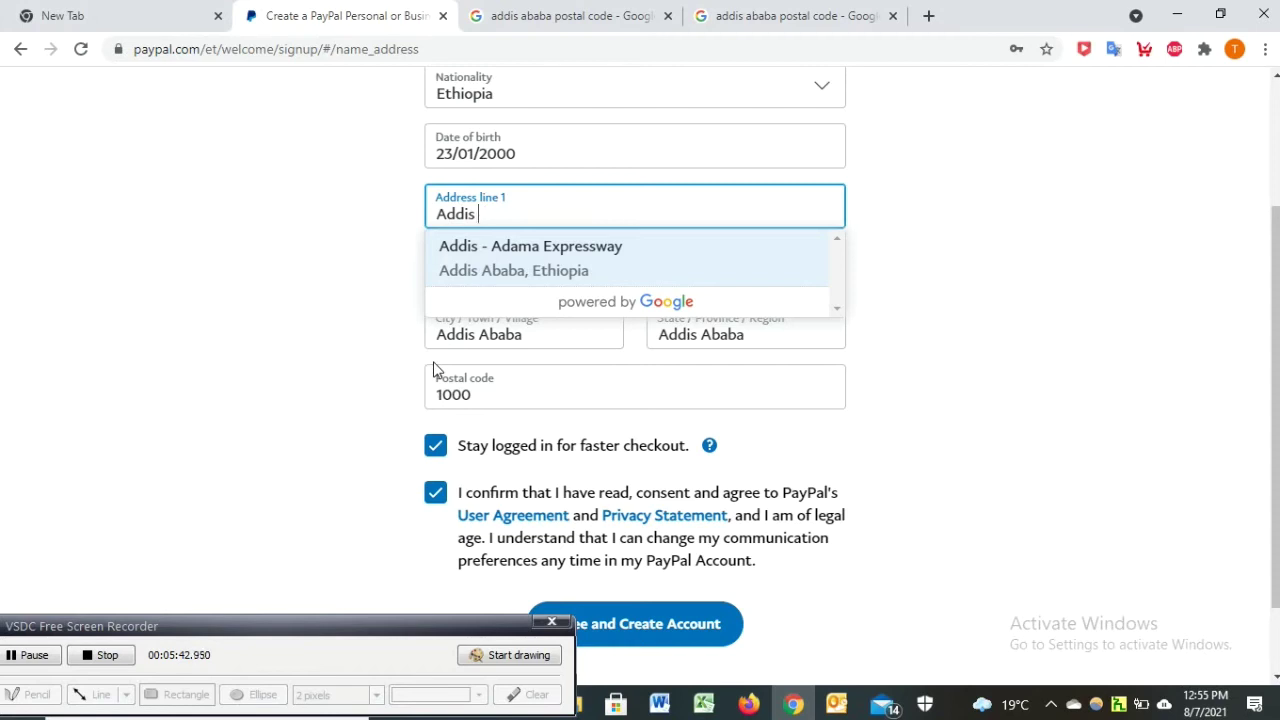
- Set Address lines 1 and 2 to Addis Ababa and replace the region with Ethiopia
text(Ababa)
click(949, 243)
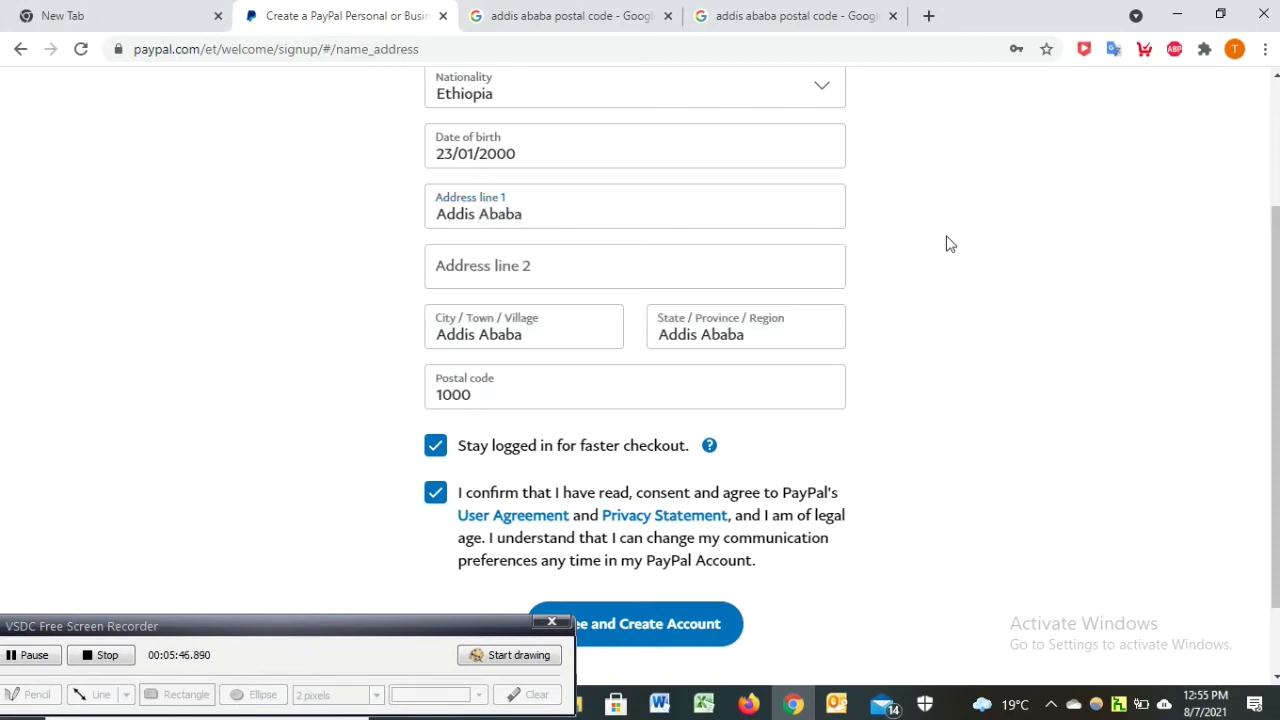
click(571, 264)
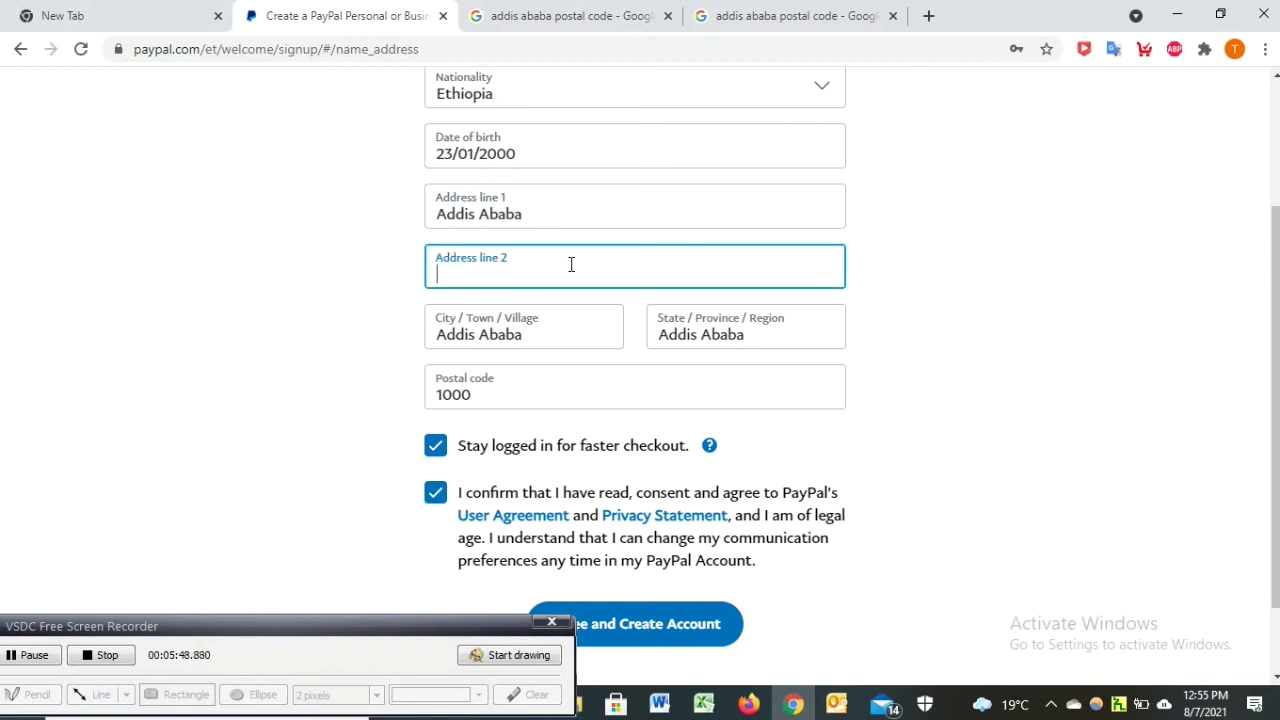
text(a)
text(A)
text(ddis)
text( AB)
key(BackSpace)
text(baba)
drag(771, 343, 646, 346)
key(BackSpace)
text(Ethiopia)
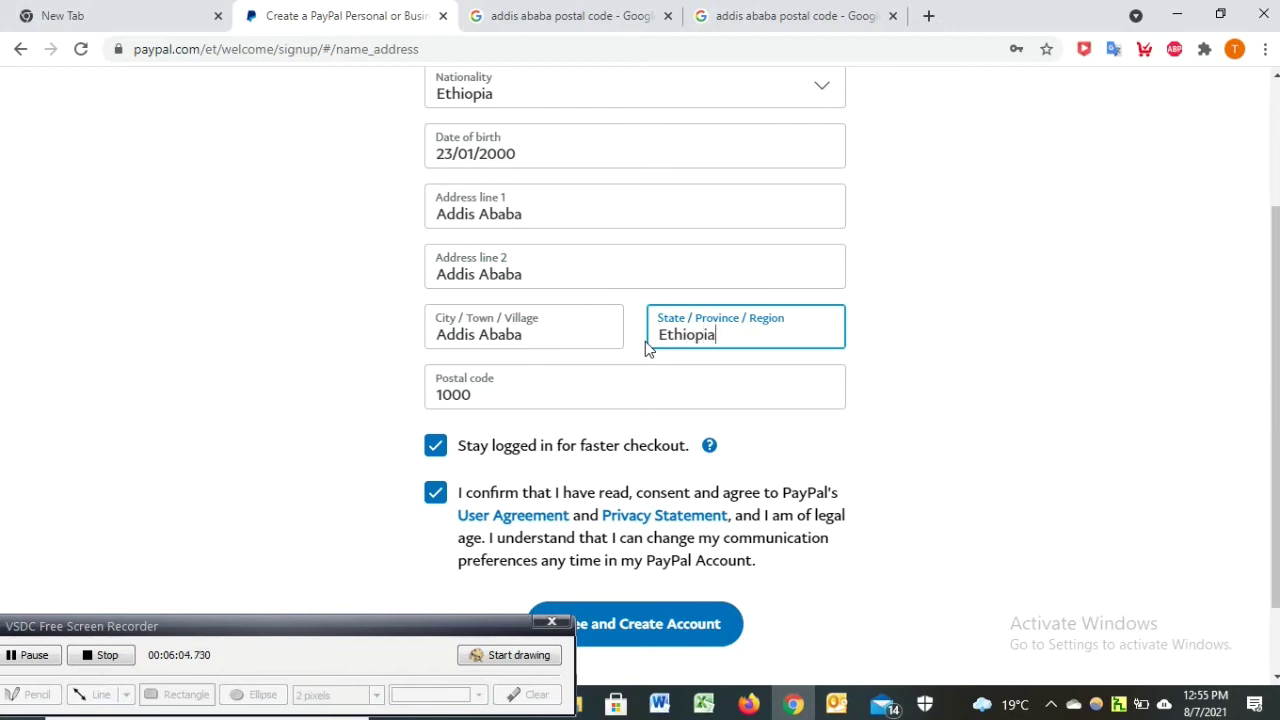
- Agree to the terms and create the PayPal account
scroll(1034, 563, up, 3)
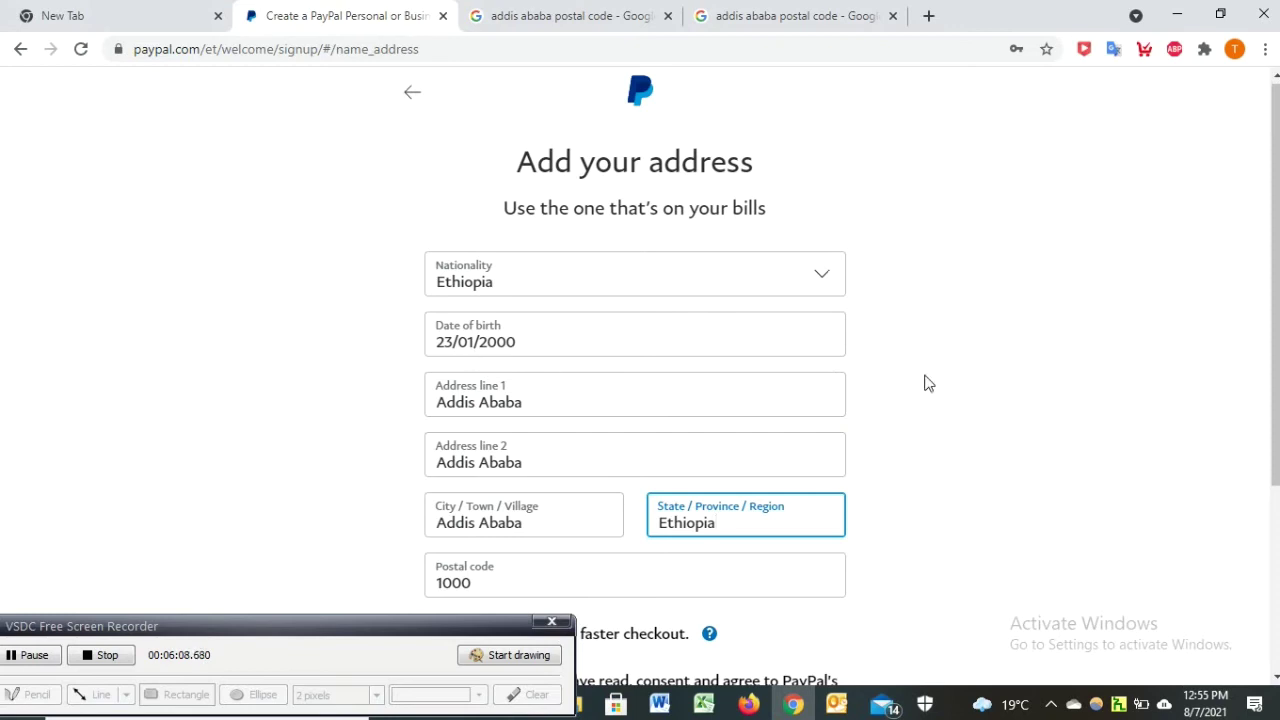
scroll(925, 383, down, 1)
scroll(1020, 394, down, 2)
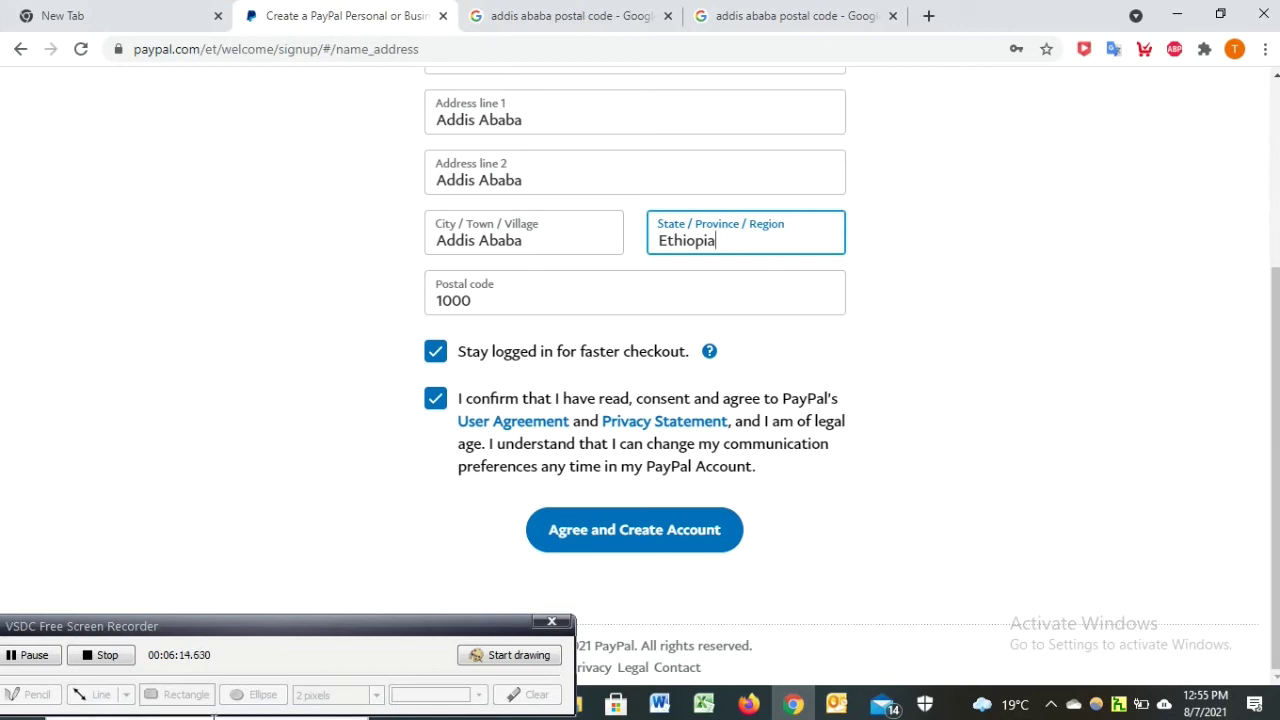
click(503, 662)
mouse_move(512, 489)
mouse_down()
mouse_move(531, 538)
mouse_move(571, 568)
mouse_move(777, 574)
mouse_move(748, 576)
mouse_up()
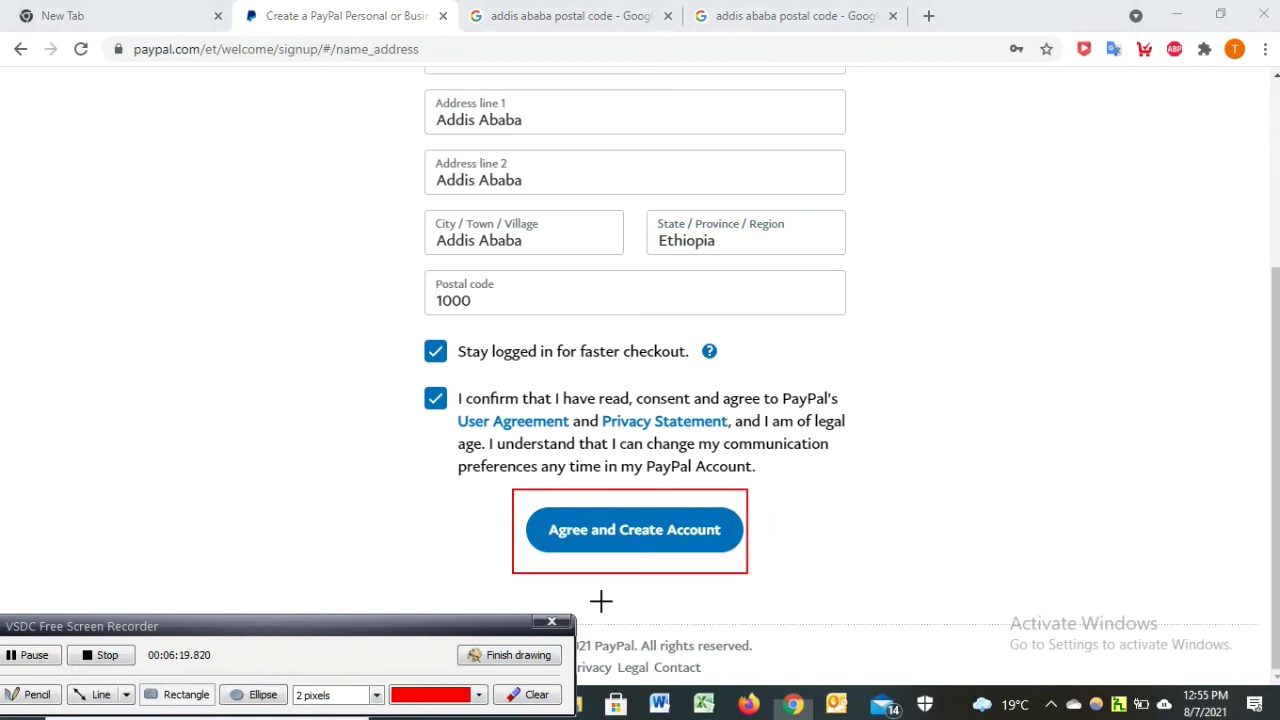
click(543, 655)
click(644, 552)
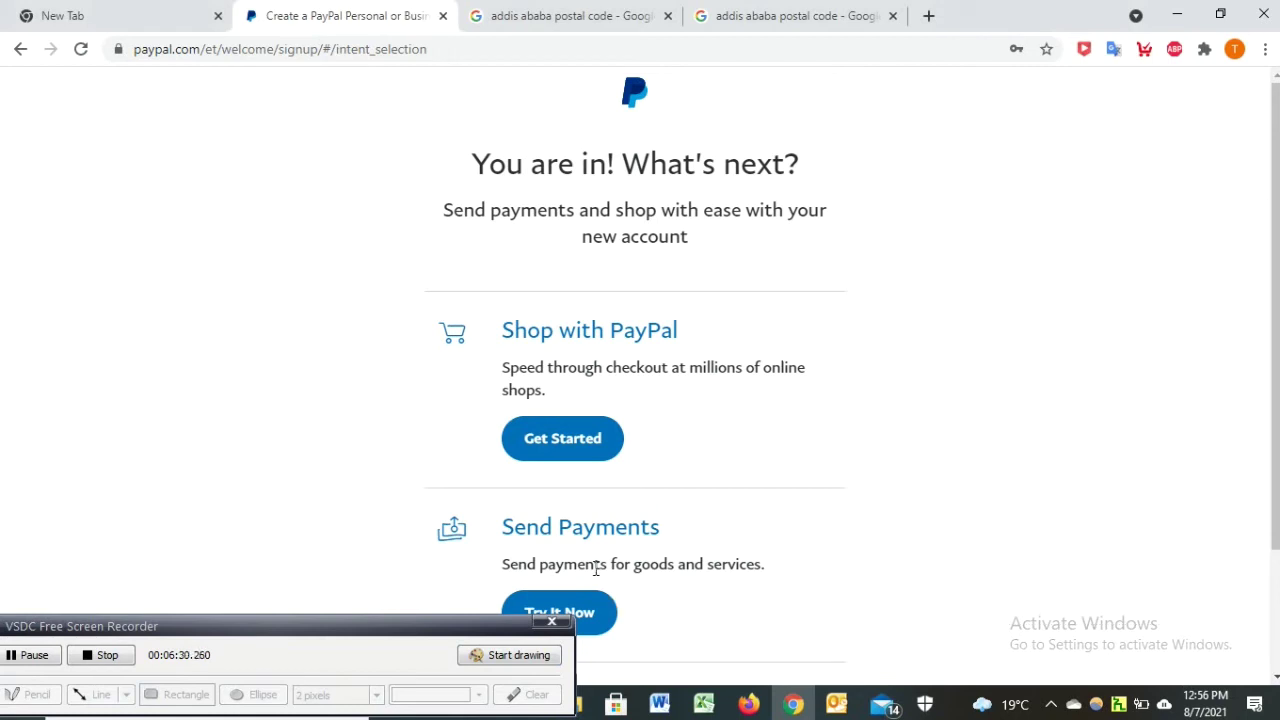
- Choose 'Not Sure? Add card to use later.' to reach the card-linking page
scroll(401, 428, down, 2)
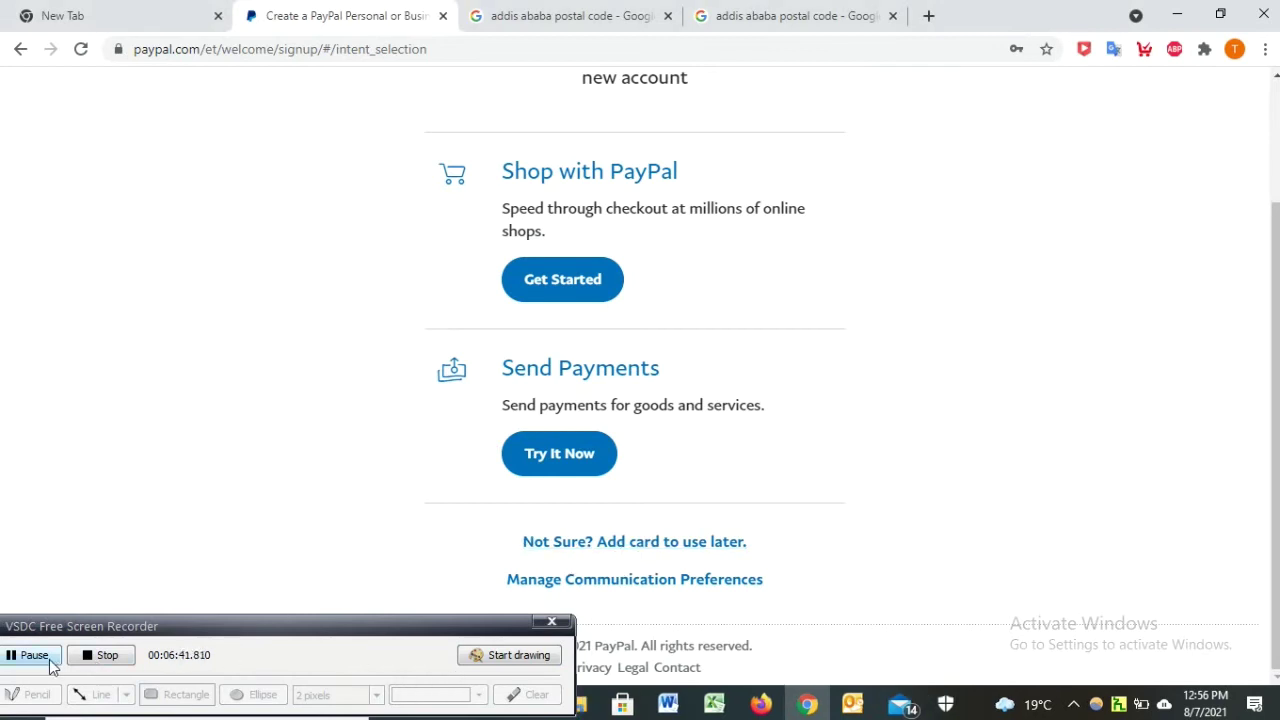
click(625, 545)
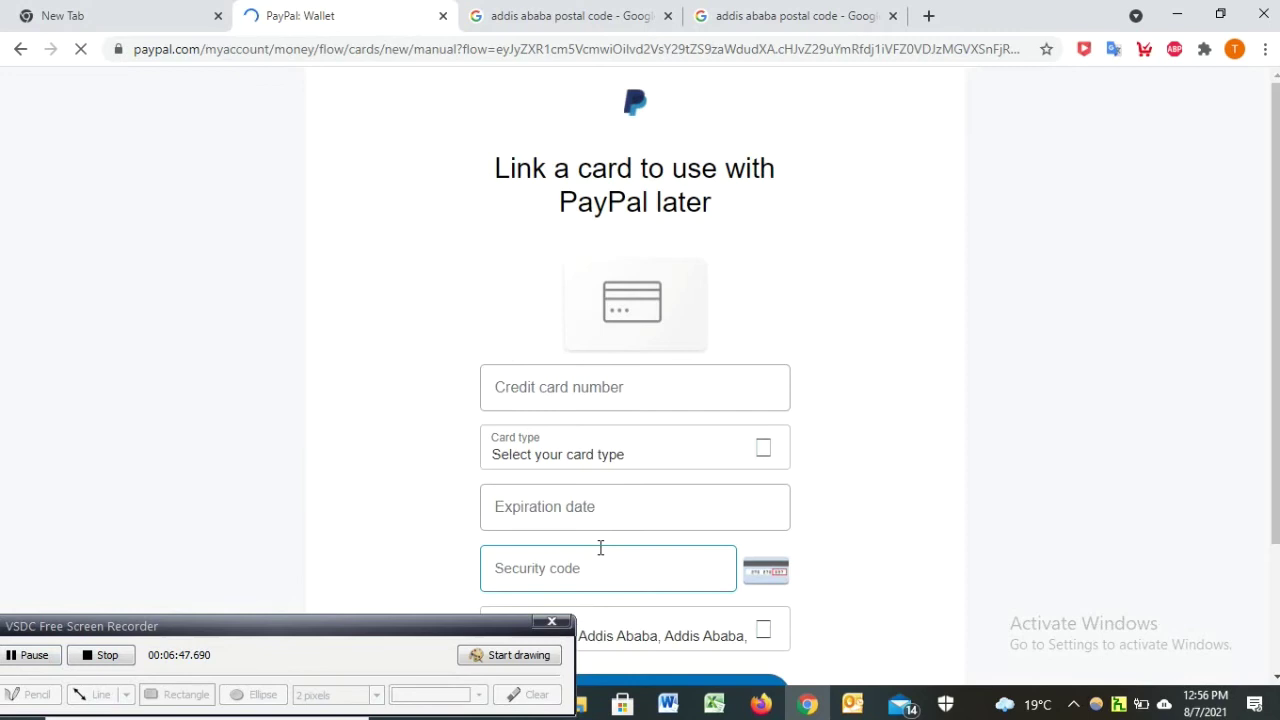
- Open and close the Card type list without choosing, then open a new Chrome tab
scroll(922, 545, down, 2)
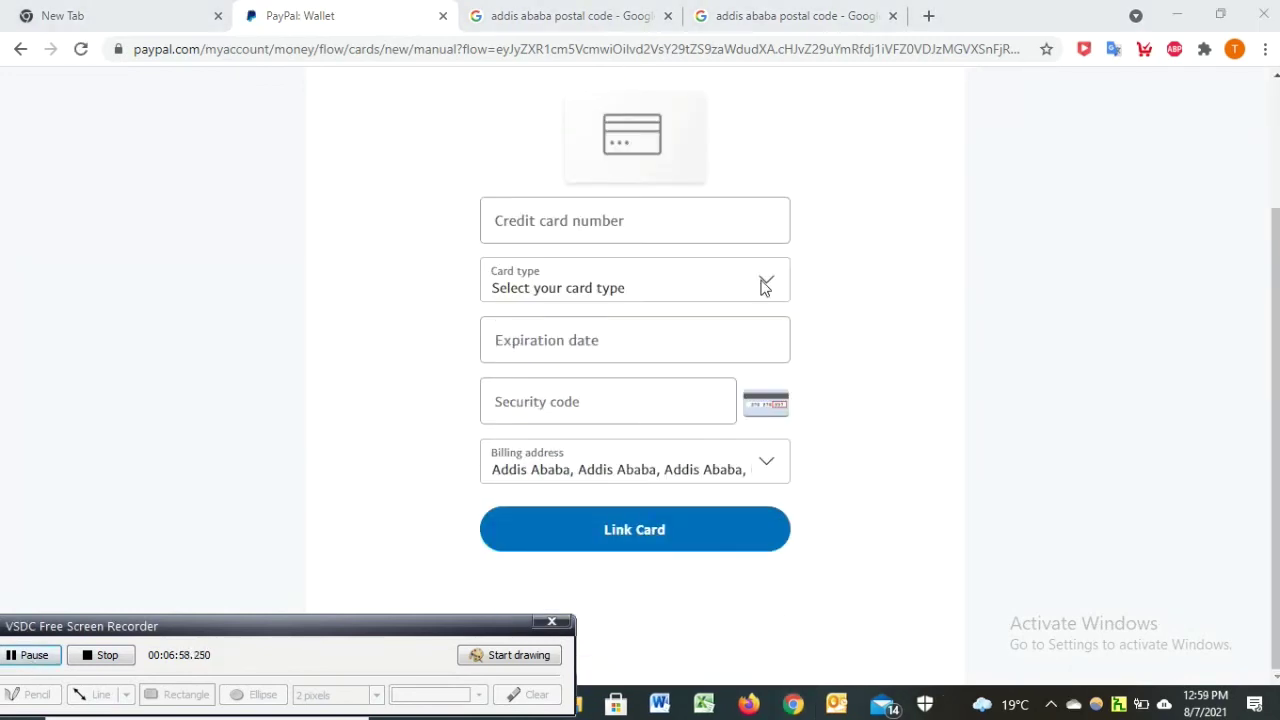
click(763, 287)
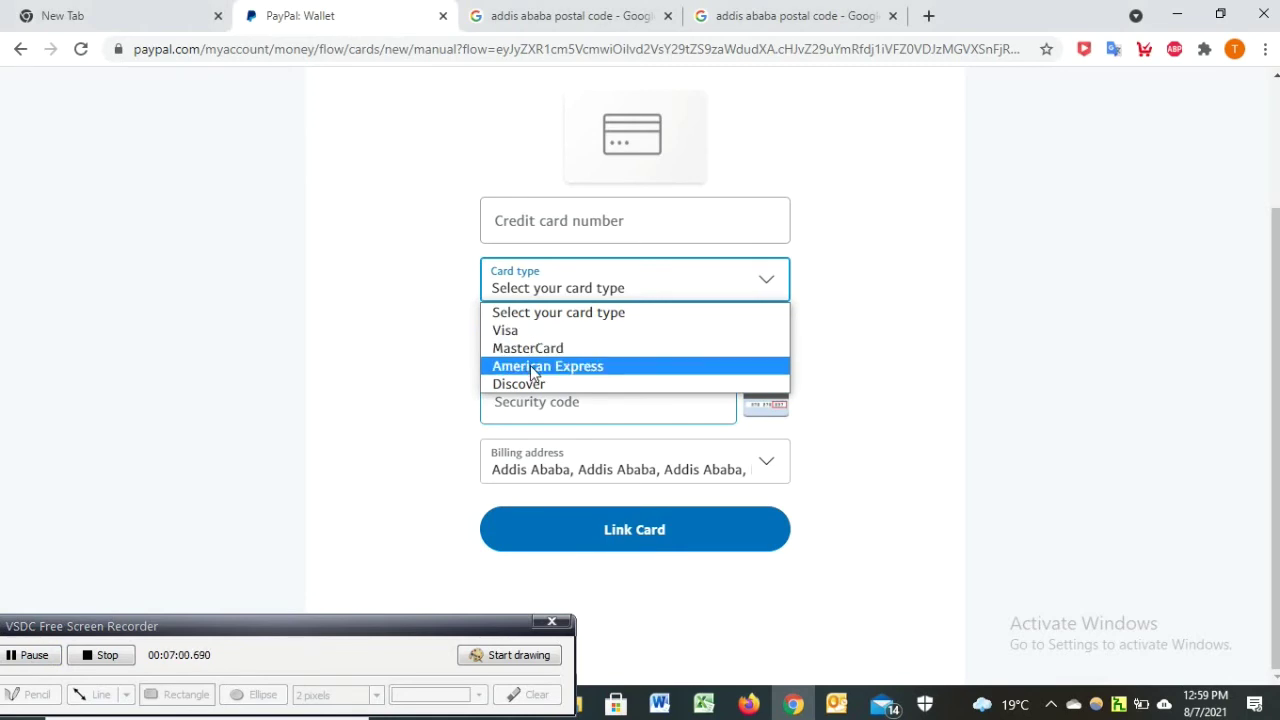
click(771, 274)
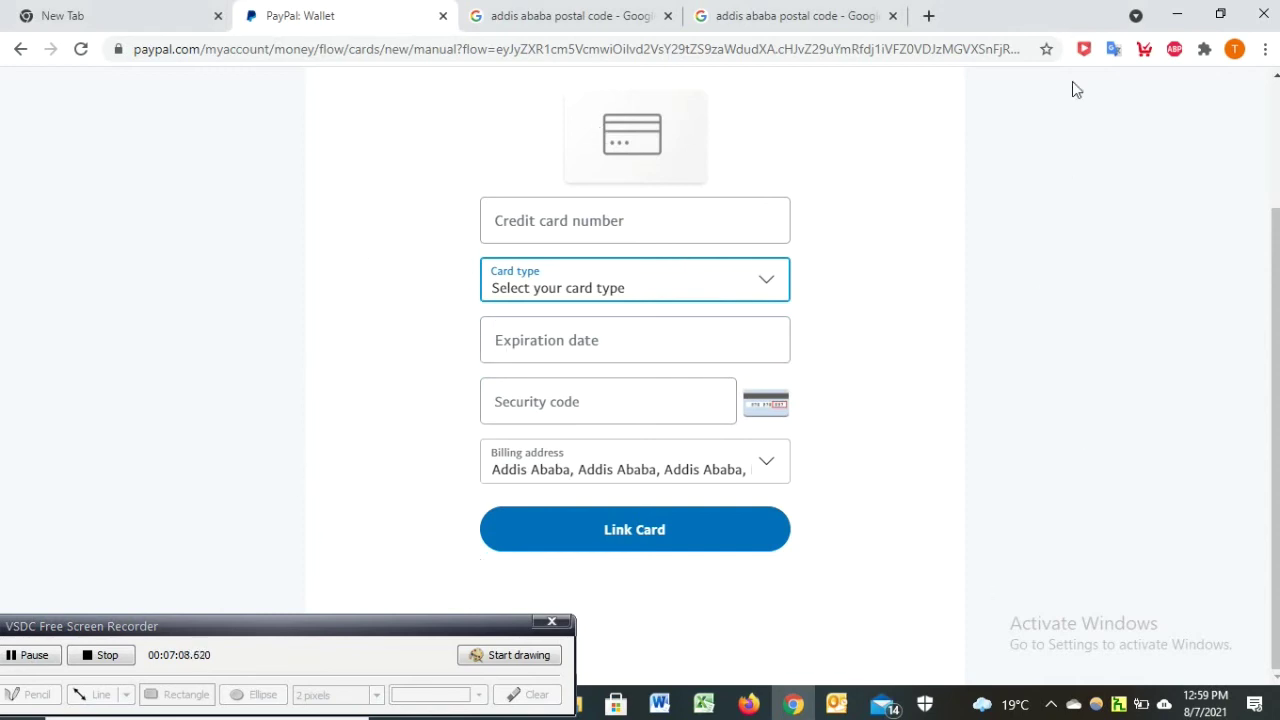
click(928, 15)
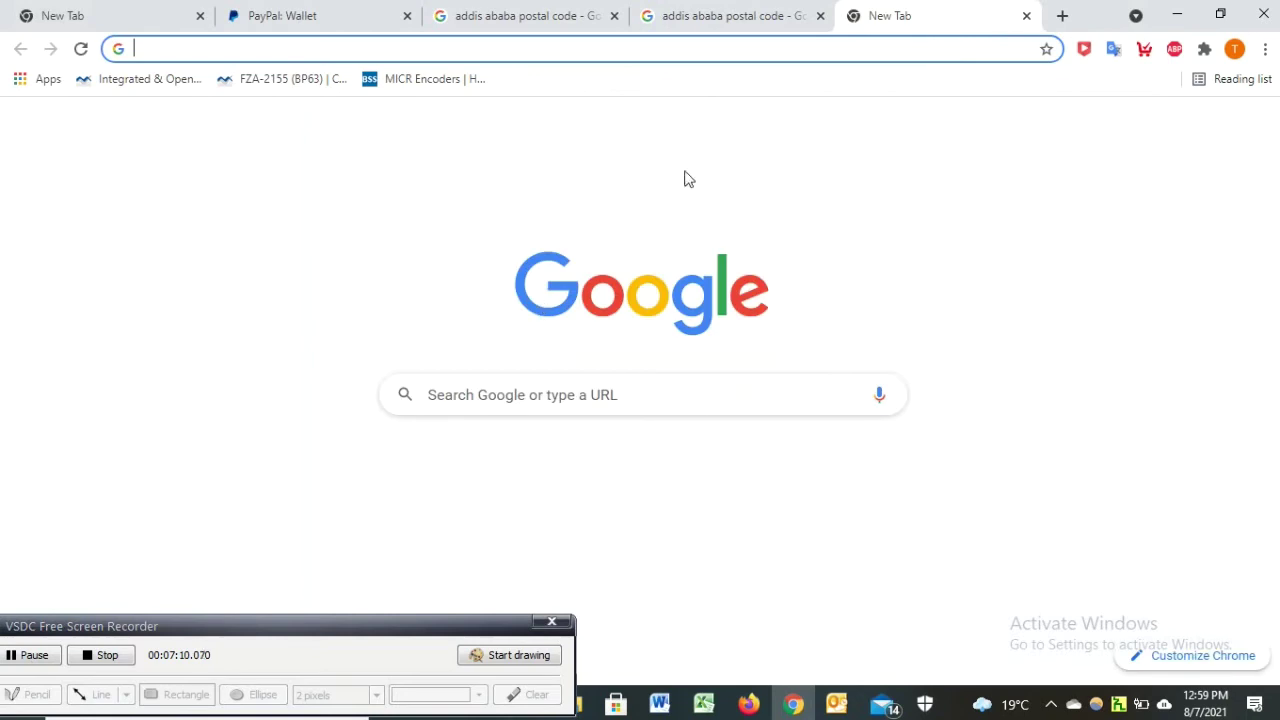
- Go to paypal.com from the Google search box, landing on the PayPal account Summary
click(533, 386)
text(paypal)
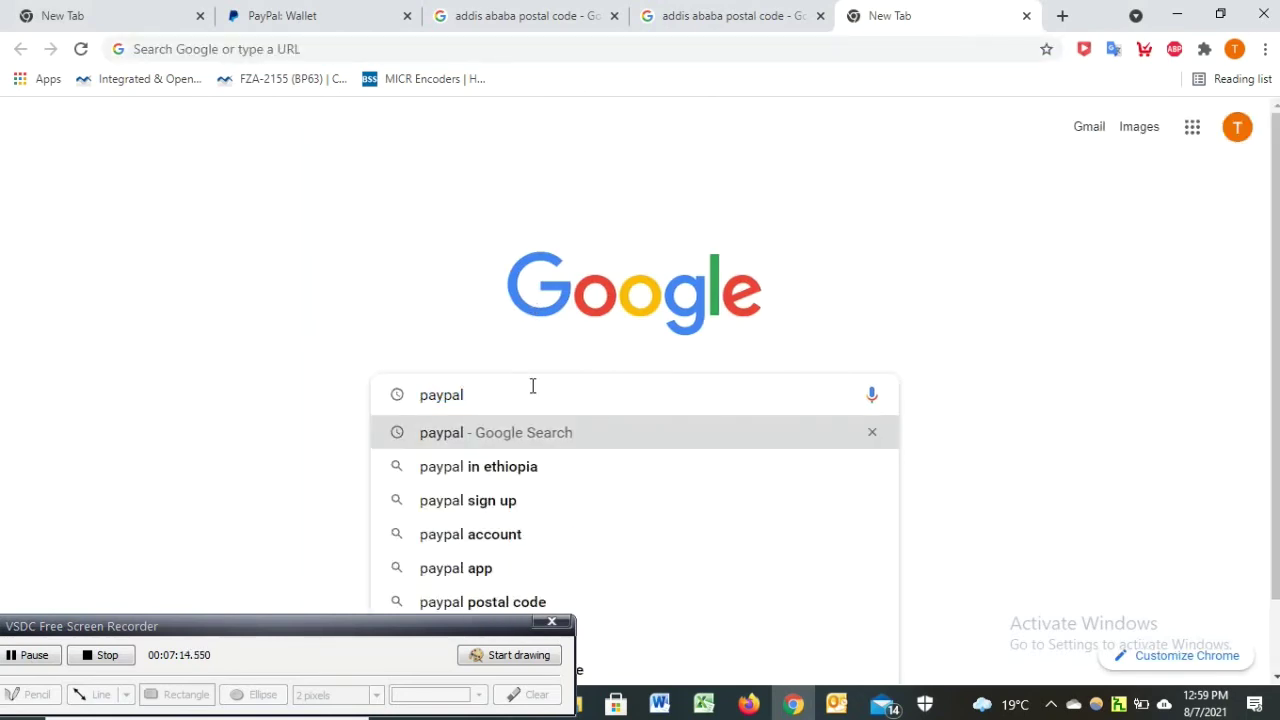
text(.com)
key(Return)
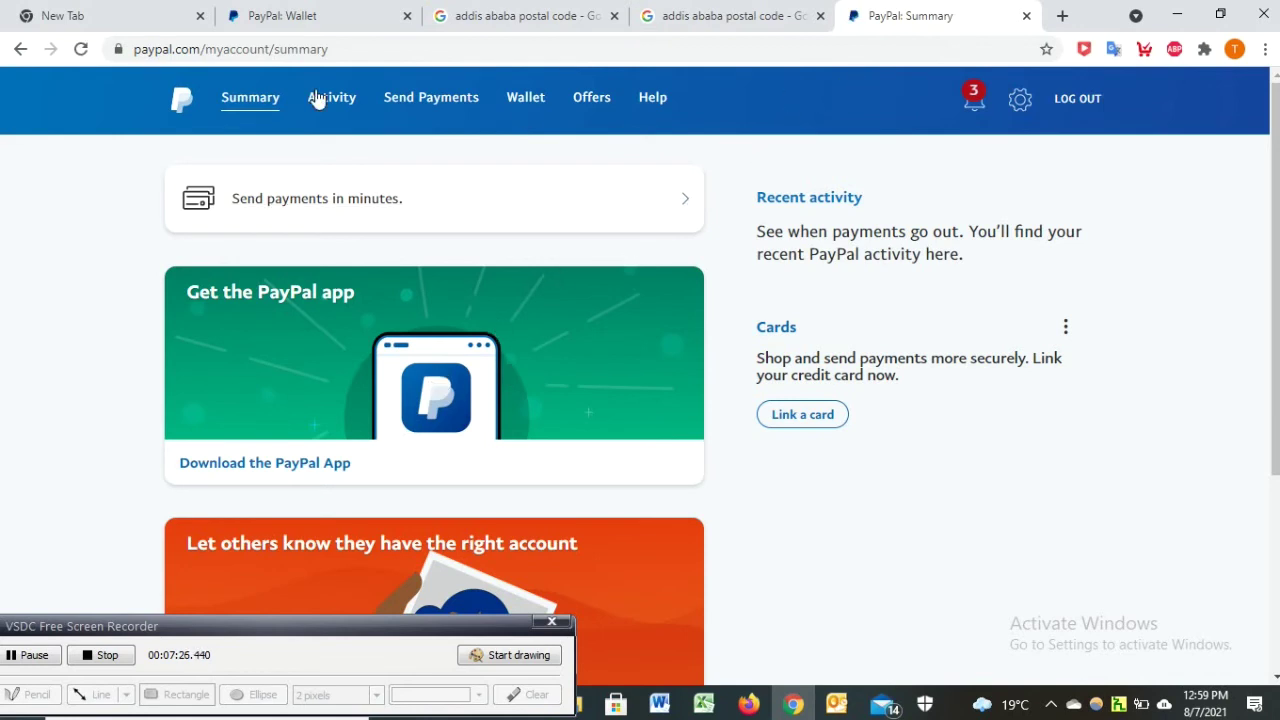
scroll(351, 369, down, 2)
scroll(351, 366, up, 2)
scroll(322, 375, down, 3)
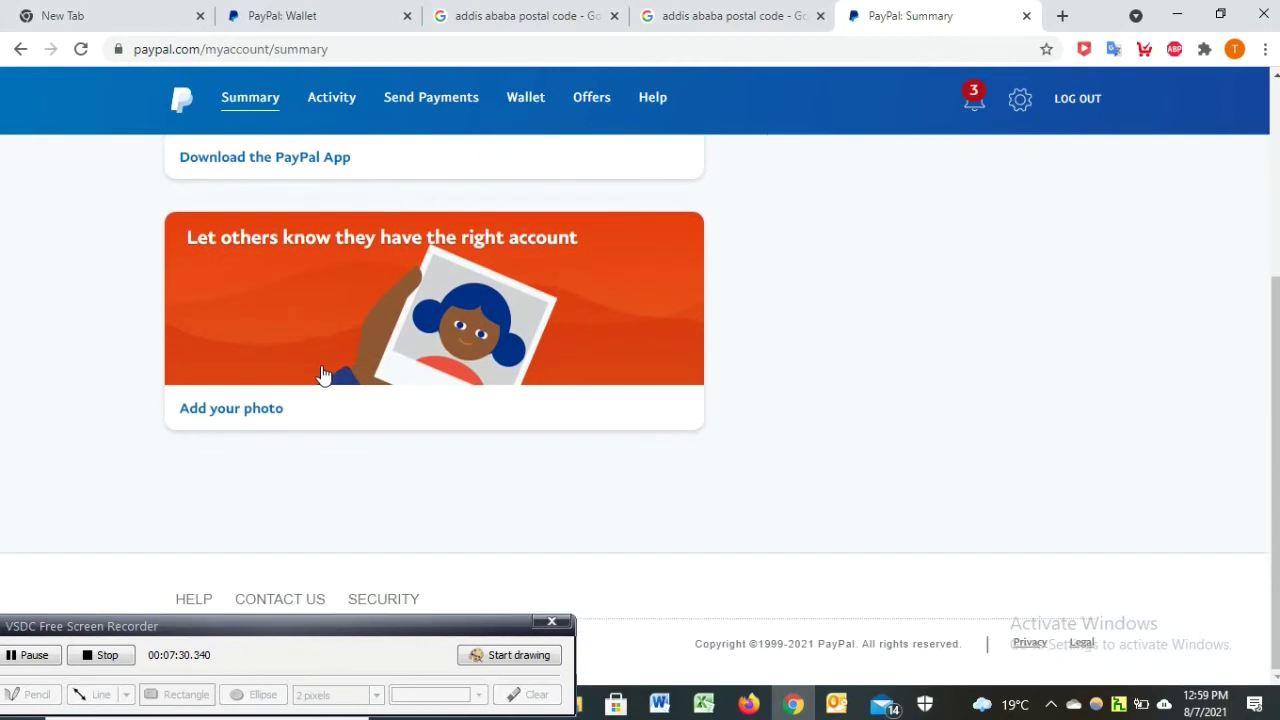
scroll(322, 375, up, 3)
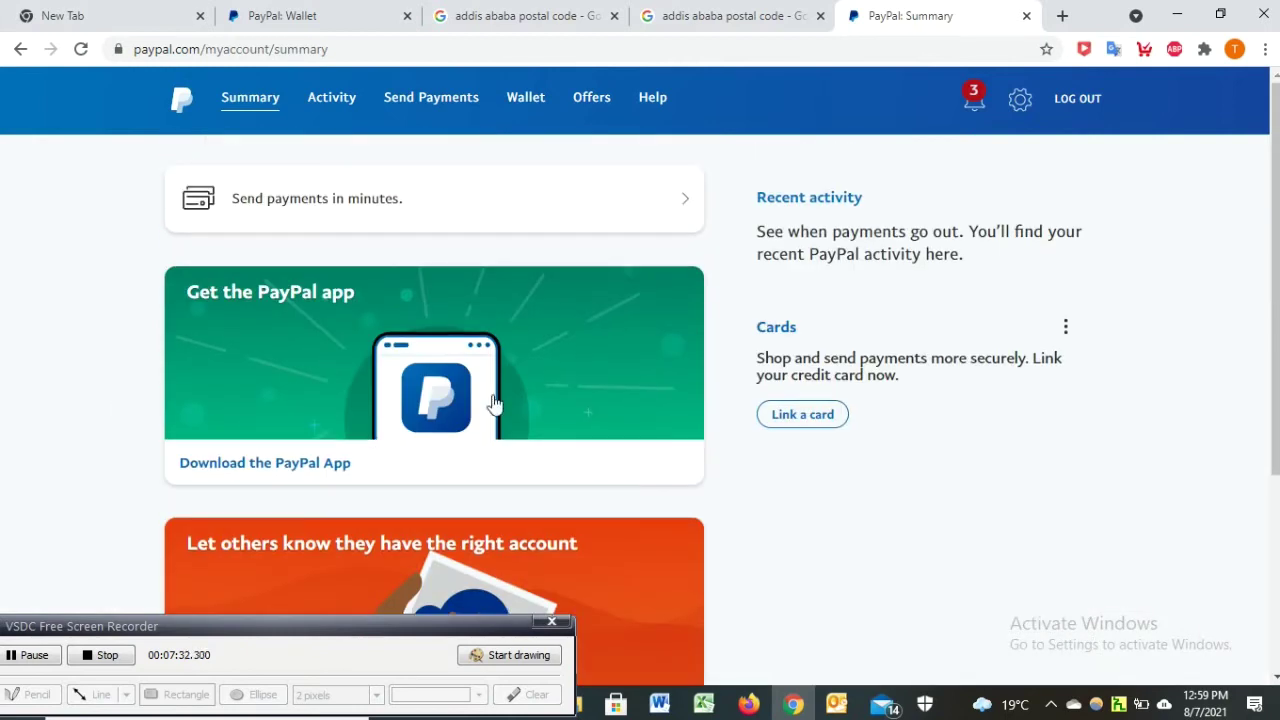
- Open the PayPal Notifications panel and look through the Finish setting up your account notice
click(977, 104)
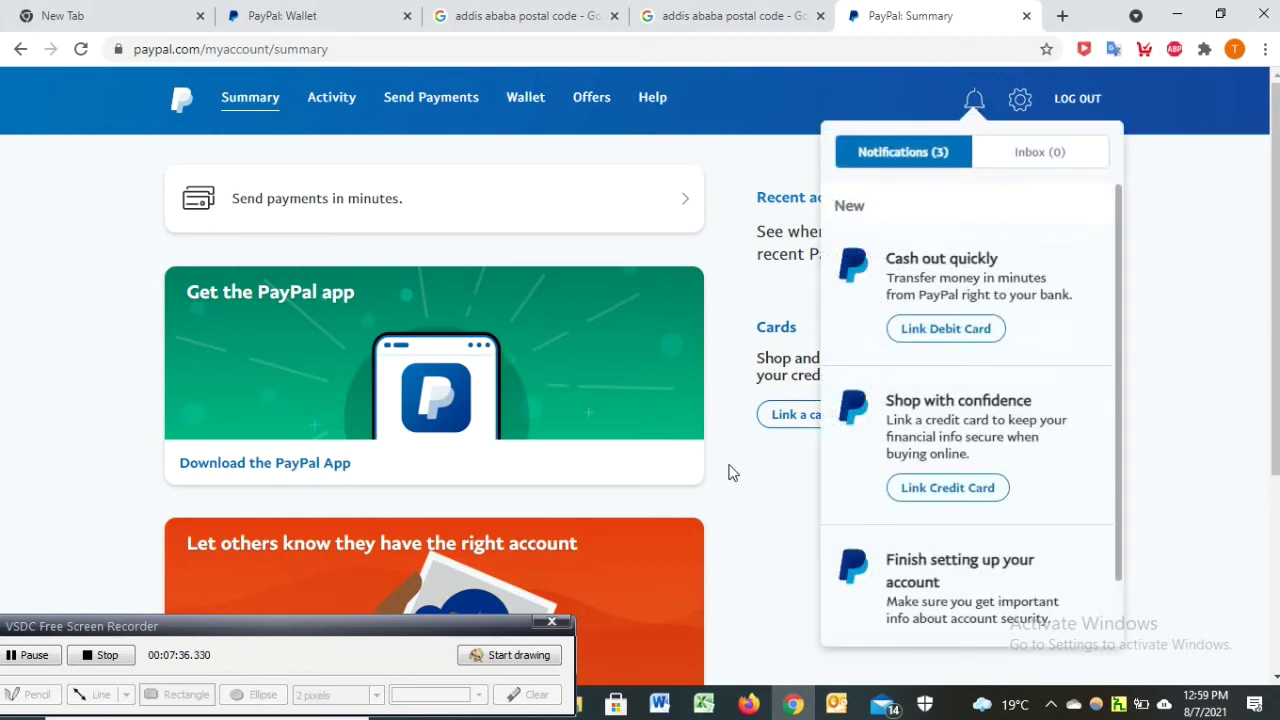
scroll(733, 474, down, 1)
scroll(729, 474, down, 2)
scroll(1056, 362, down, 1)
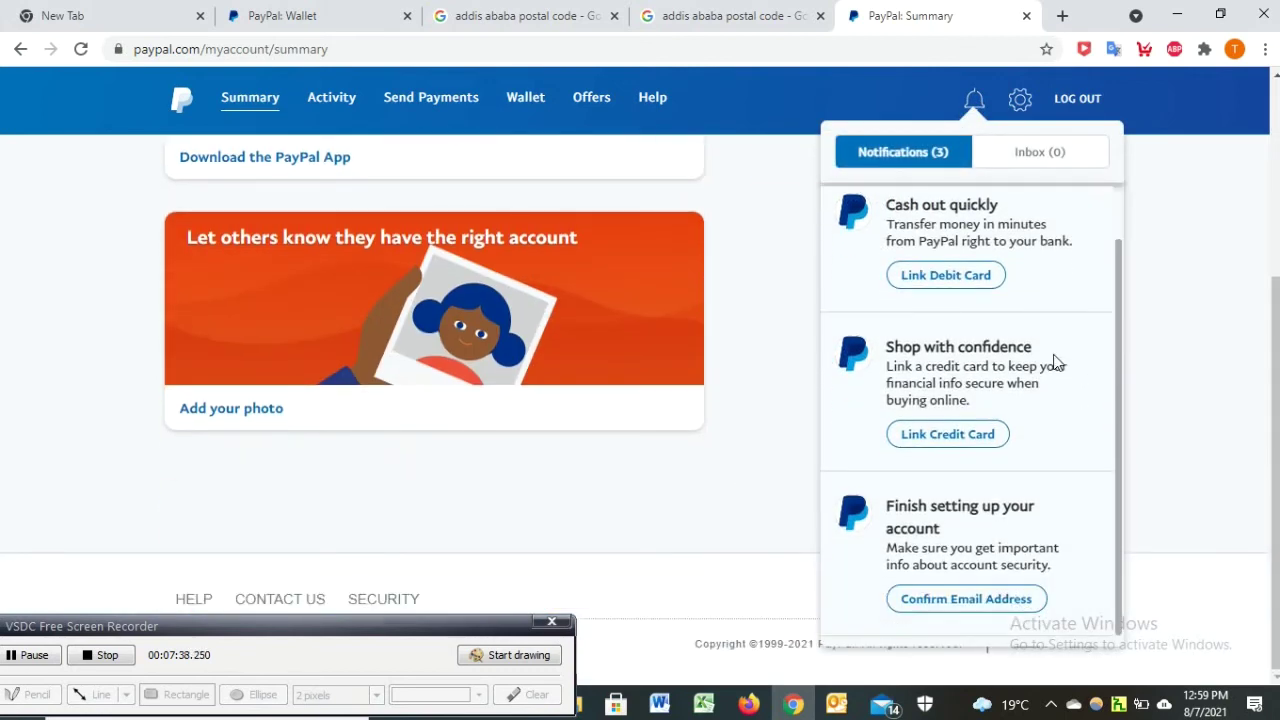
scroll(651, 557, up, 3)
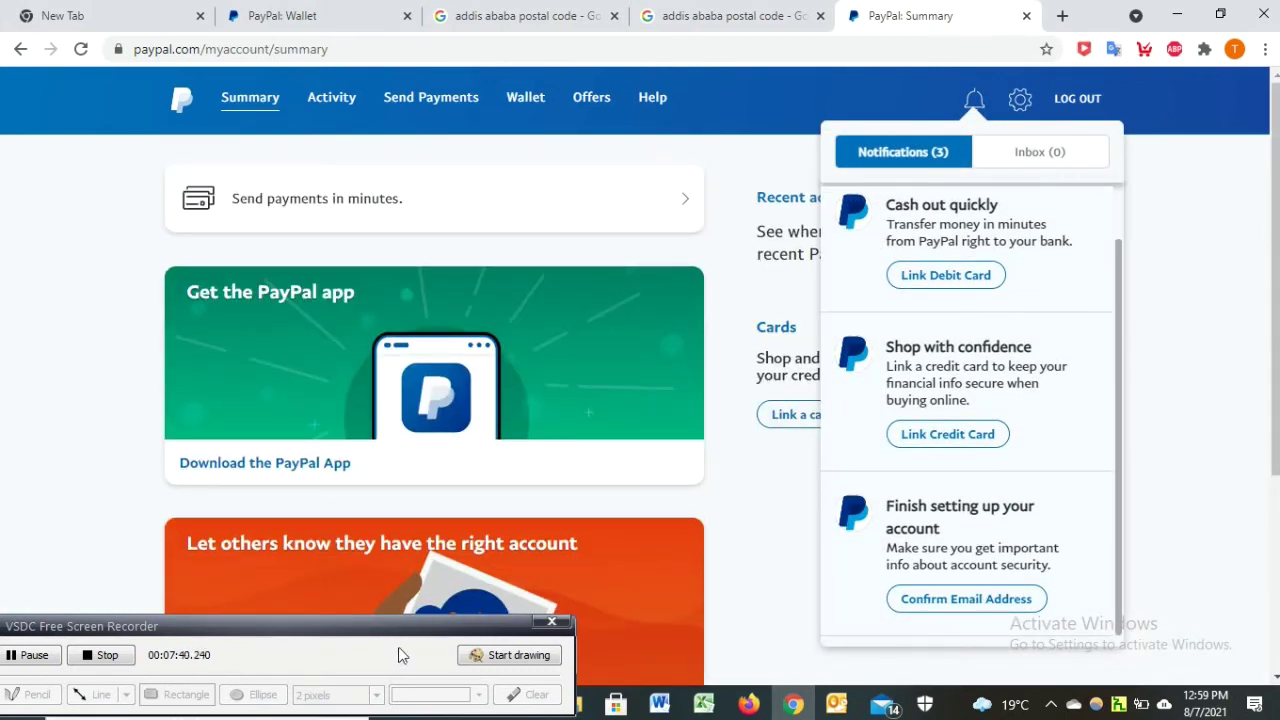
- Start confirming the account email with Confirm Email Address, reaching the Confirm your email page
click(481, 652)
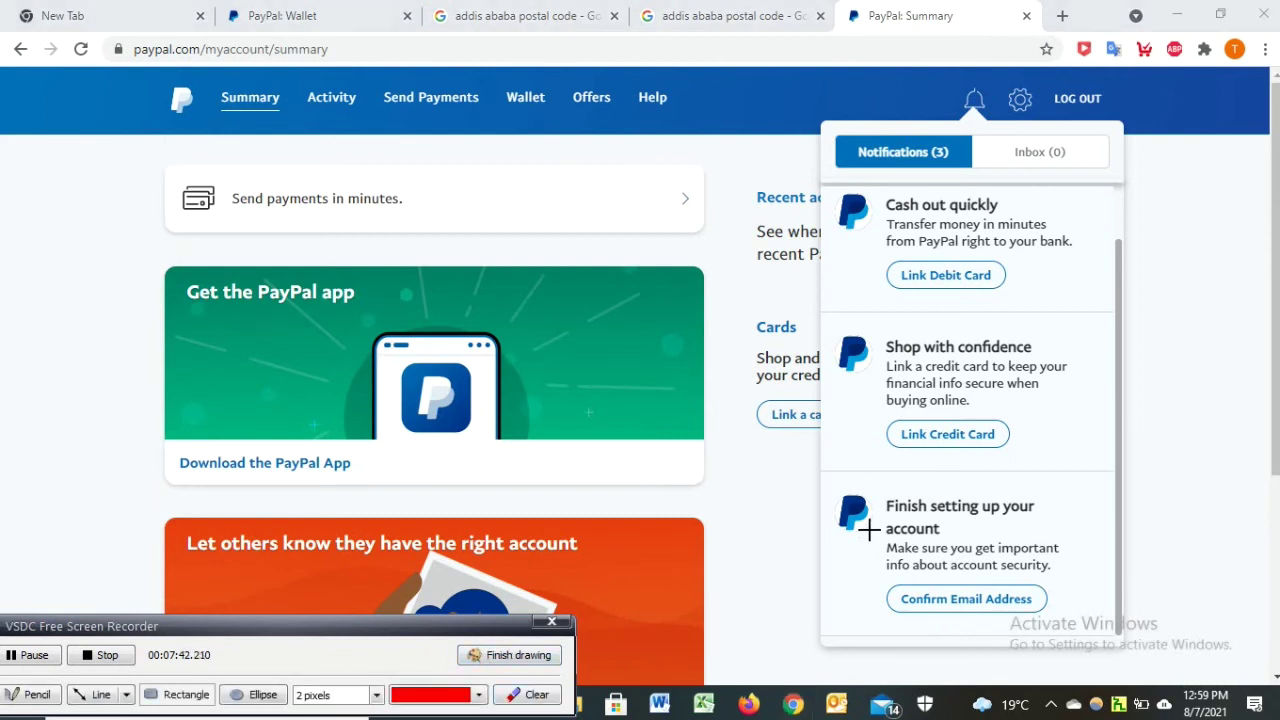
mouse_move(884, 566)
mouse_down()
mouse_move(990, 650)
mouse_move(1080, 640)
mouse_move(1064, 638)
mouse_up()
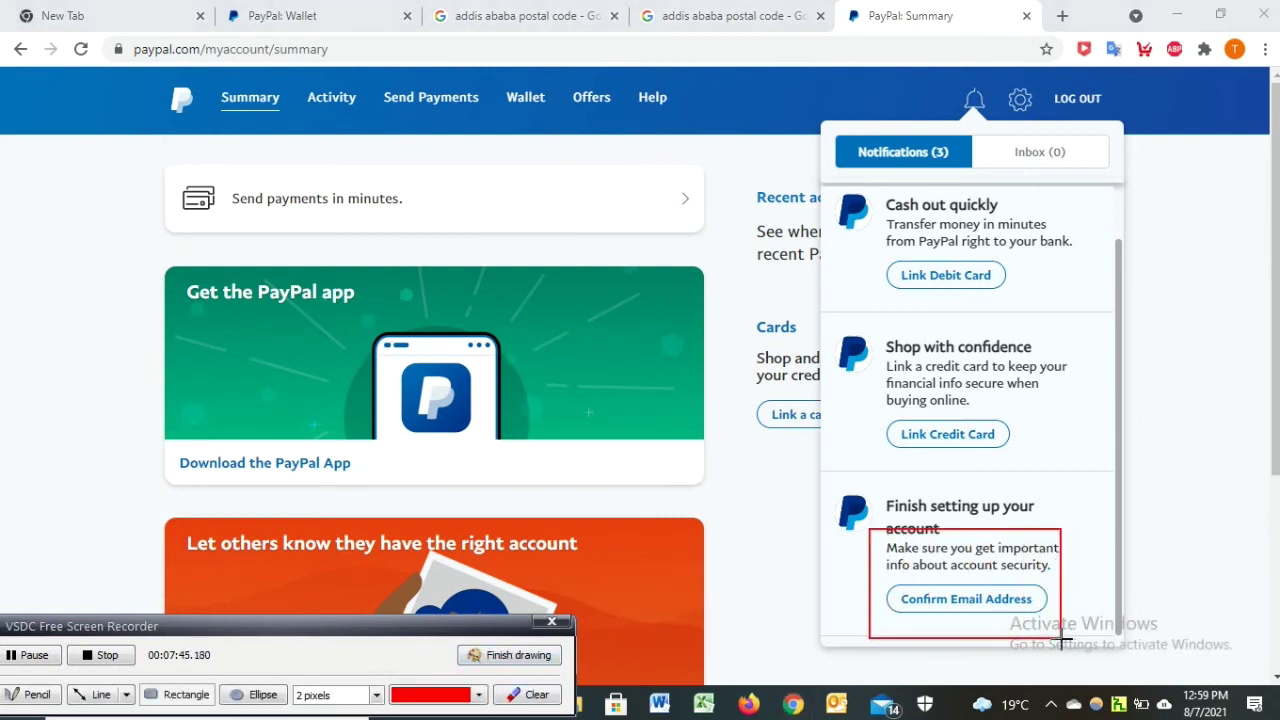
click(498, 655)
click(908, 608)
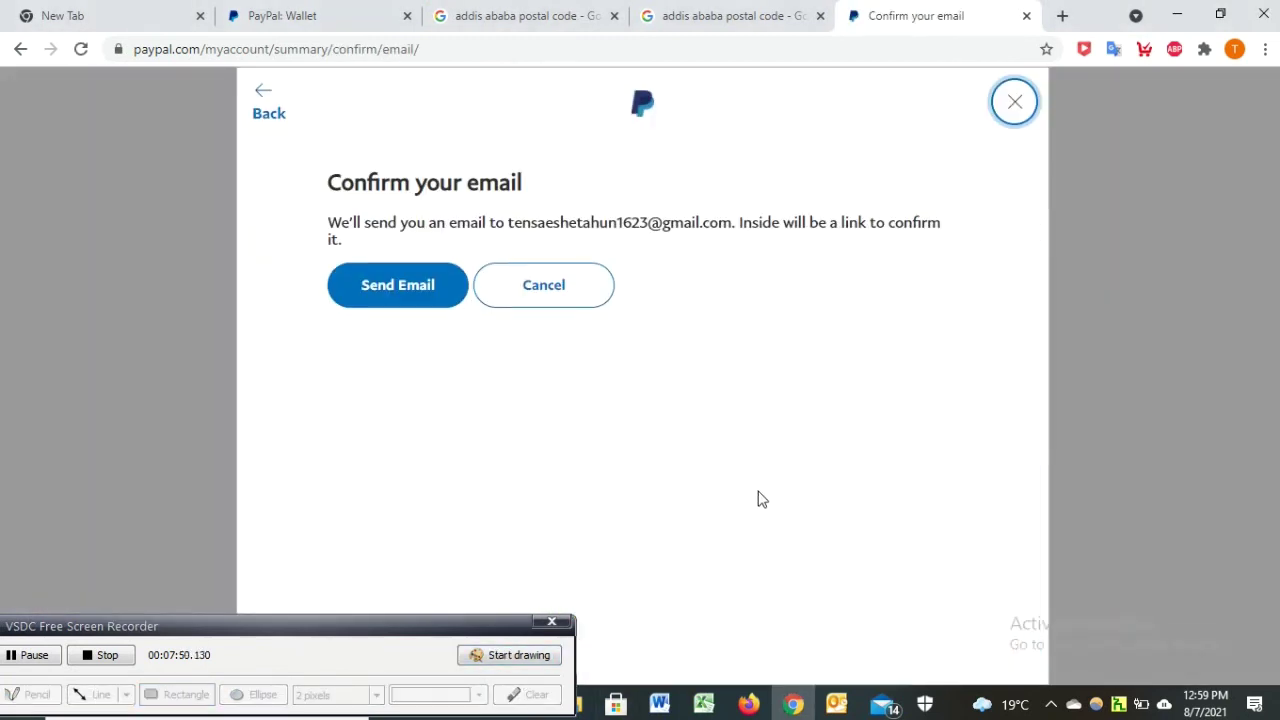
- Send the confirmation email, then switch to the Mail inbox showing 'Activate your PayPal account'
click(403, 297)
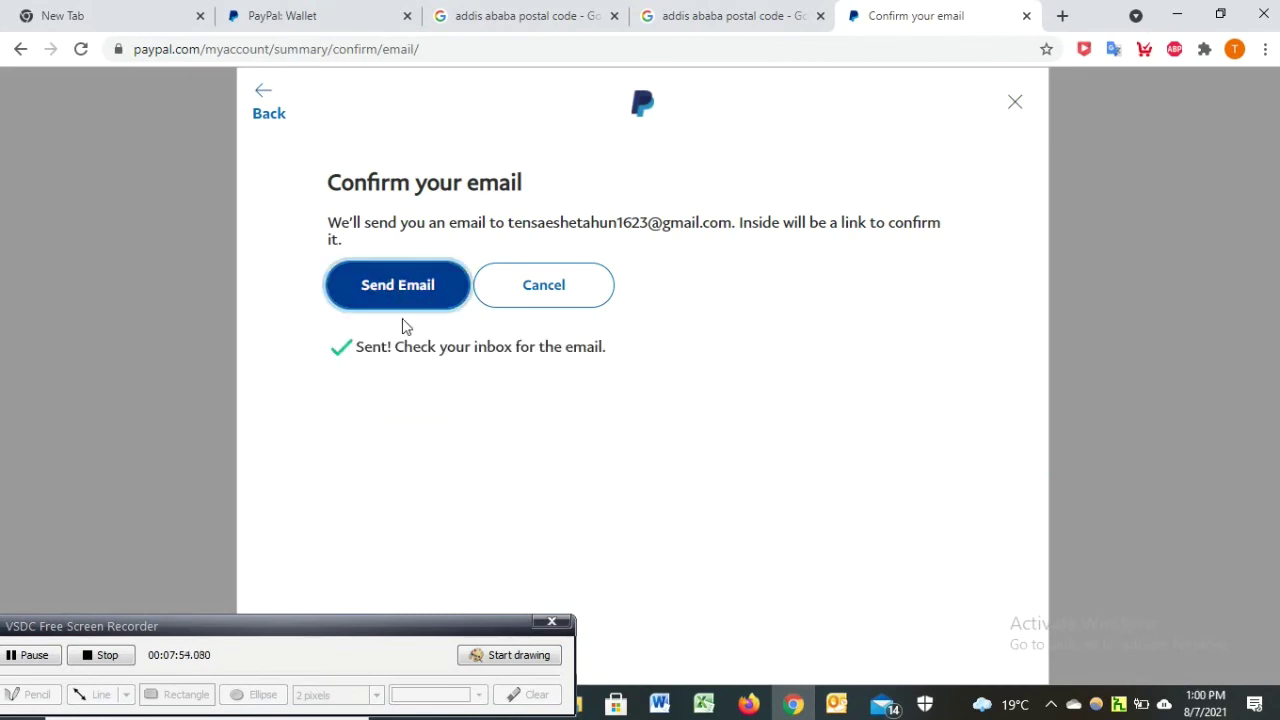
click(53, 668)
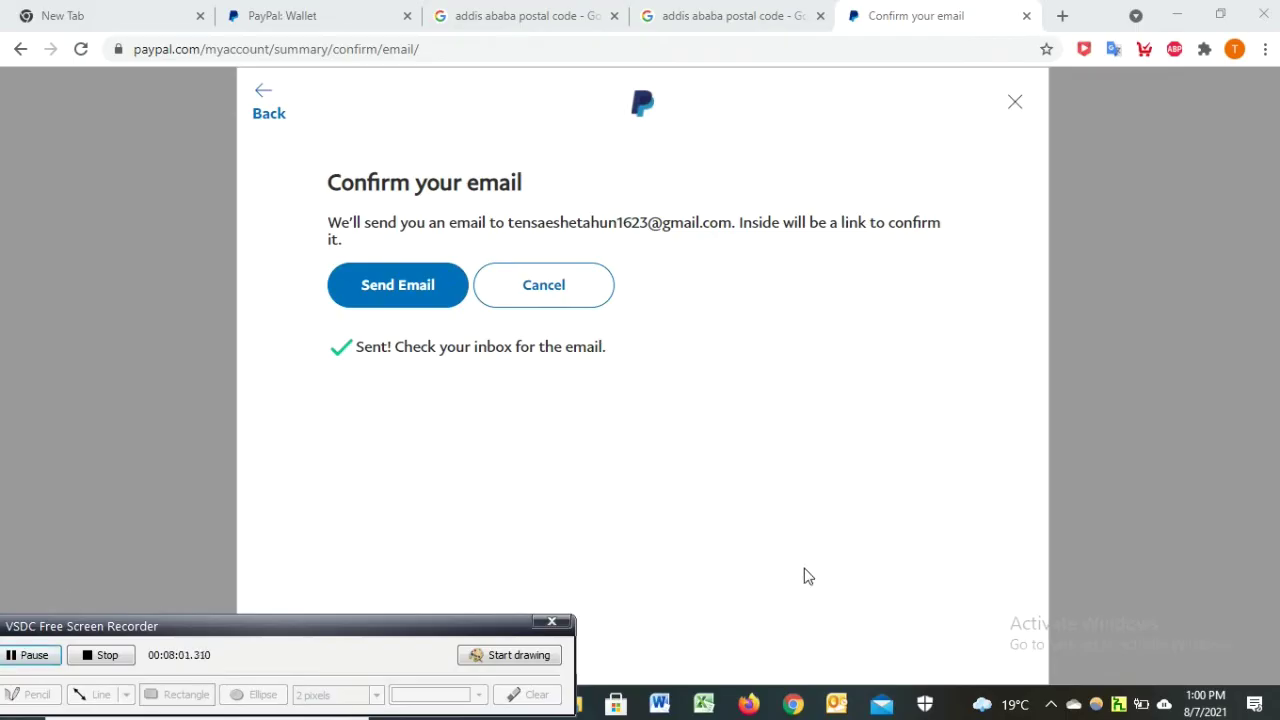
click(881, 705)
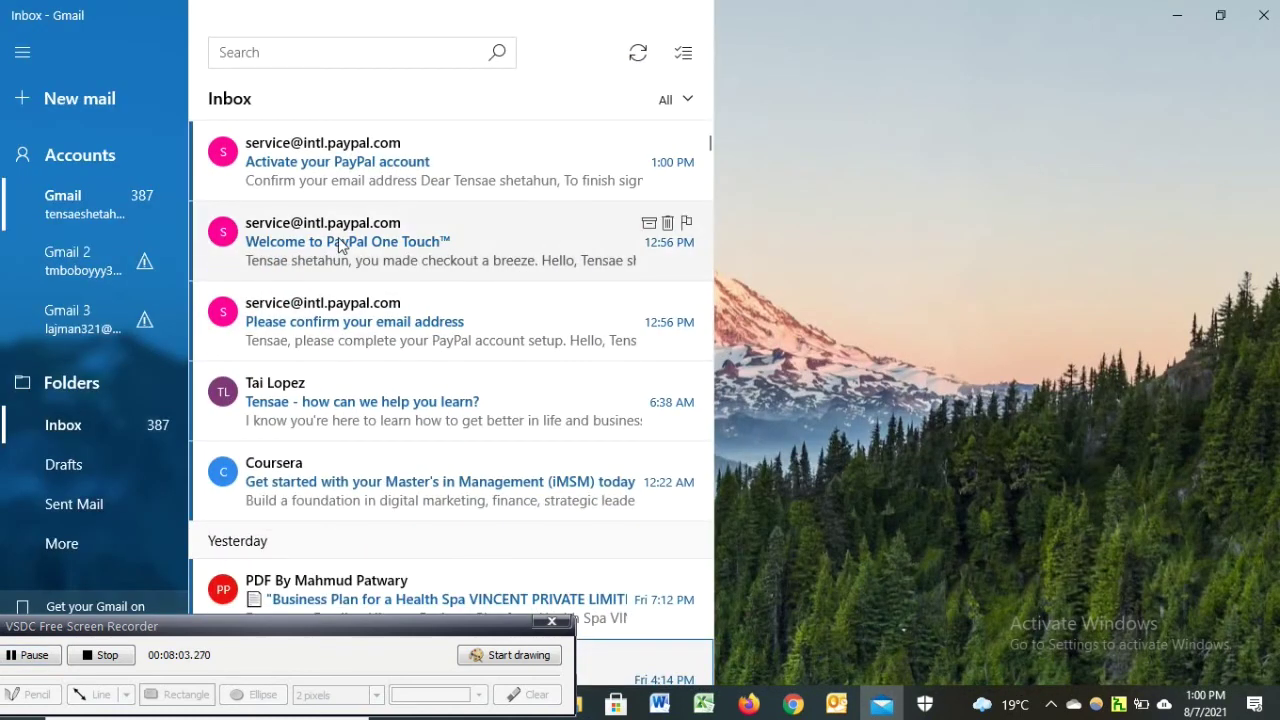
- Open the 'Activate your PayPal account' email and follow its 'Click to activate your account' link
click(408, 160)
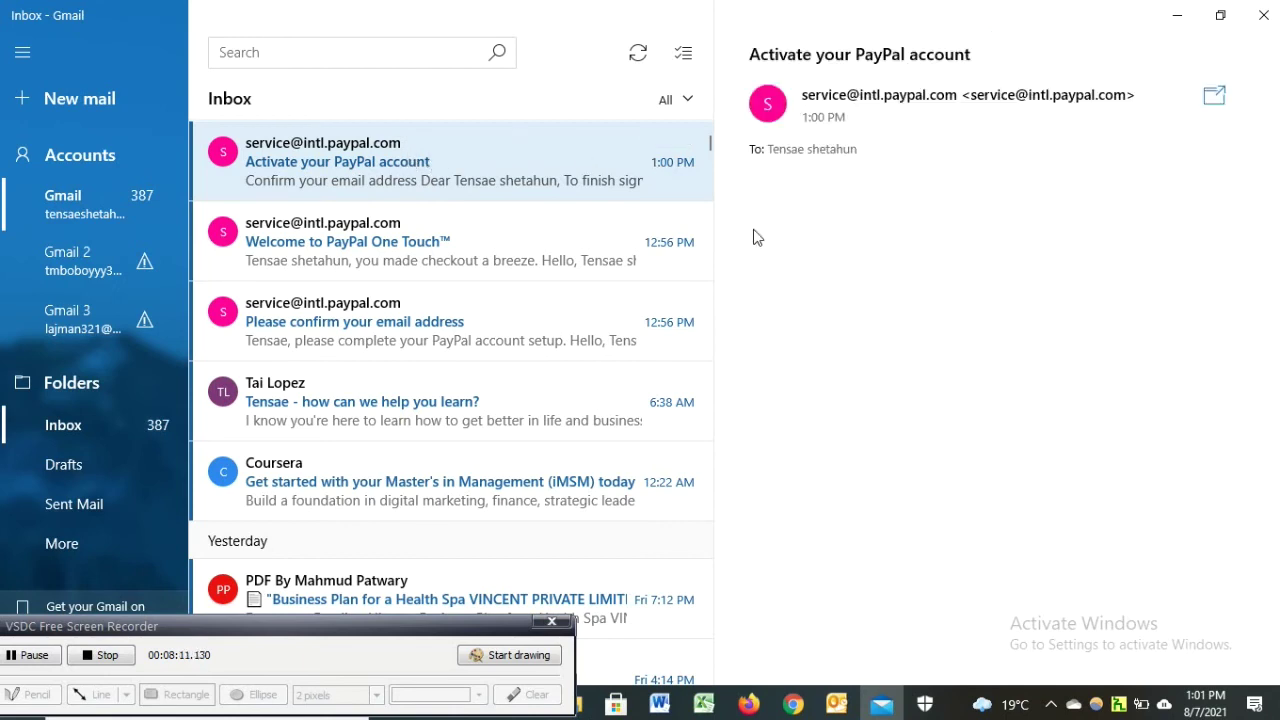
scroll(848, 224, down, 5)
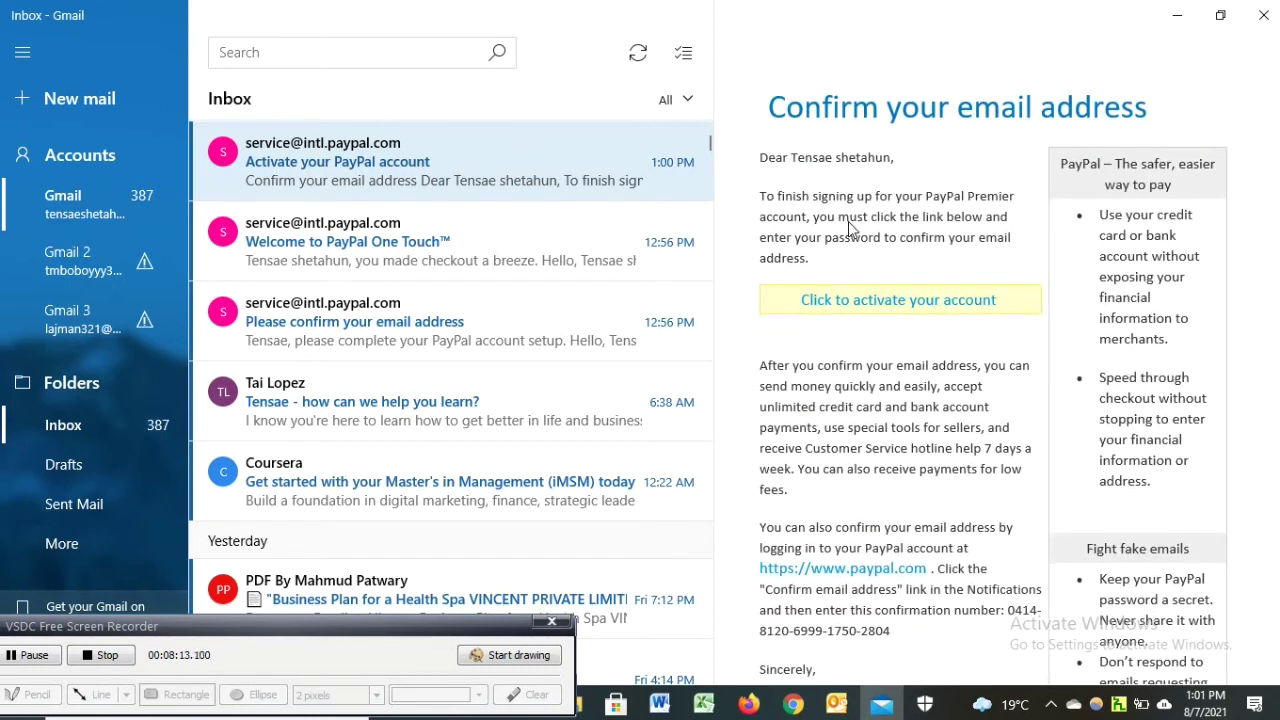
scroll(848, 229, up, 3)
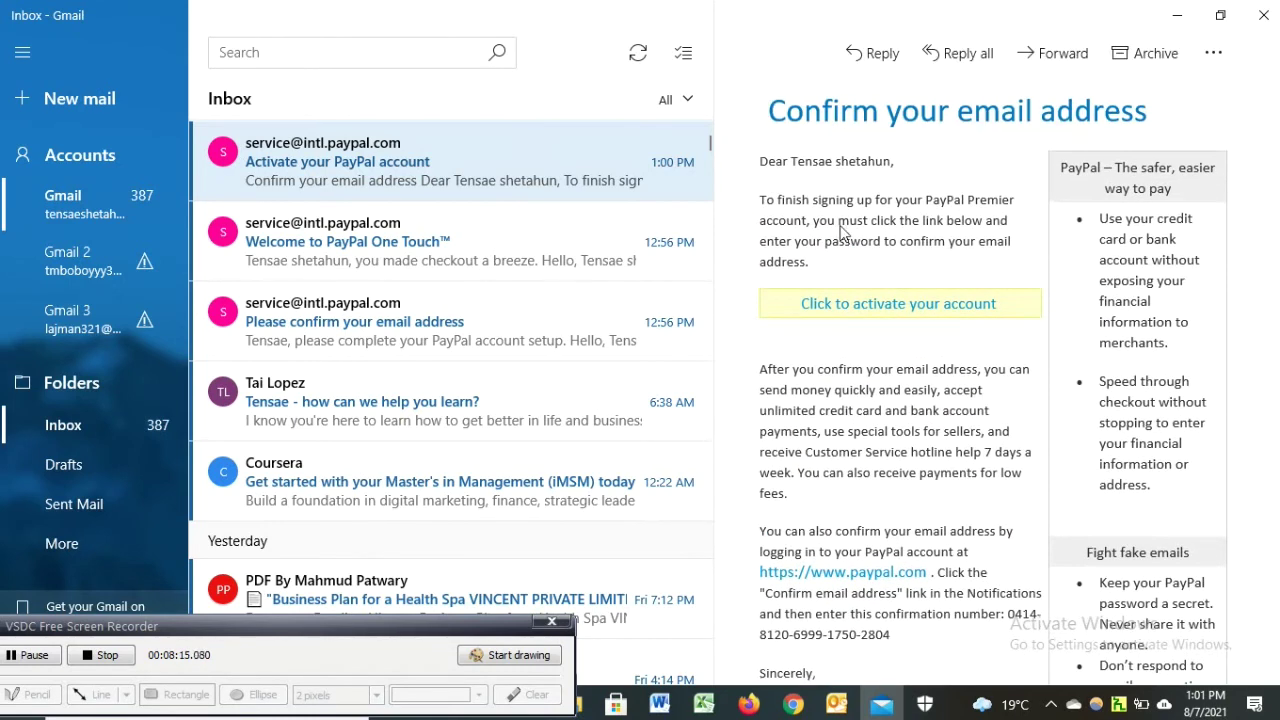
click(513, 656)
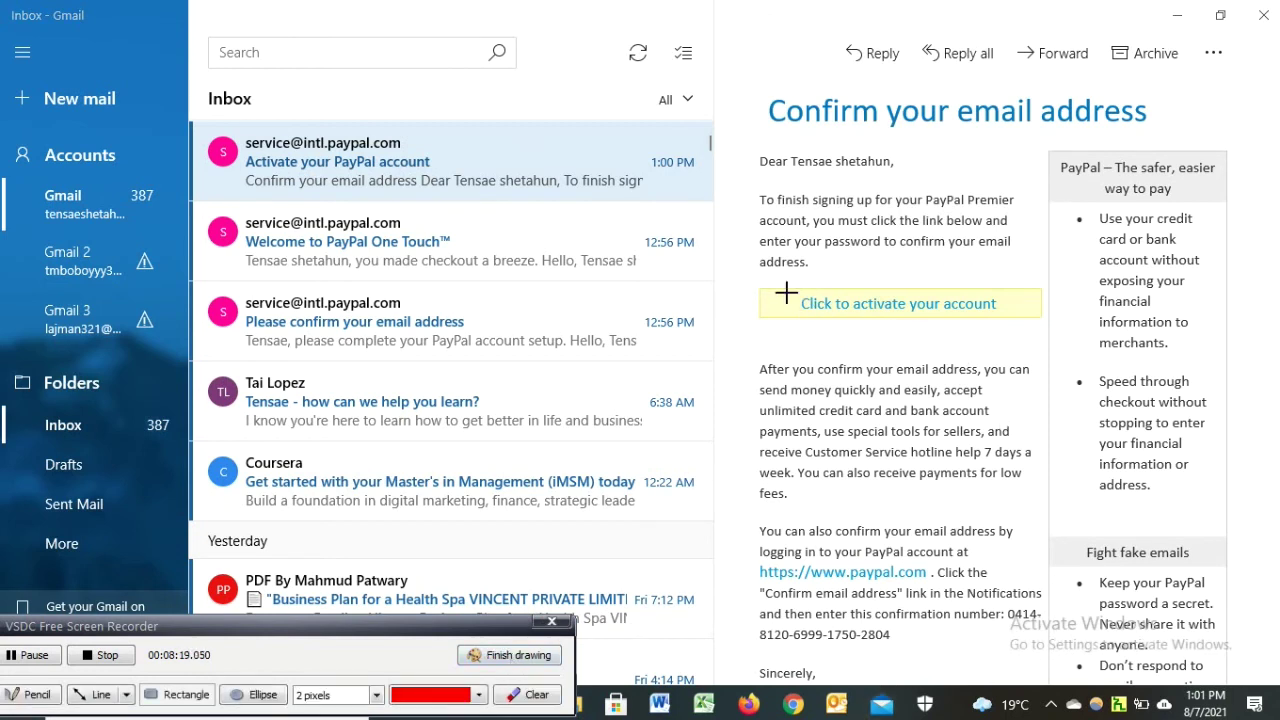
mouse_move(787, 287)
mouse_down()
mouse_move(905, 330)
mouse_move(1013, 333)
mouse_up()
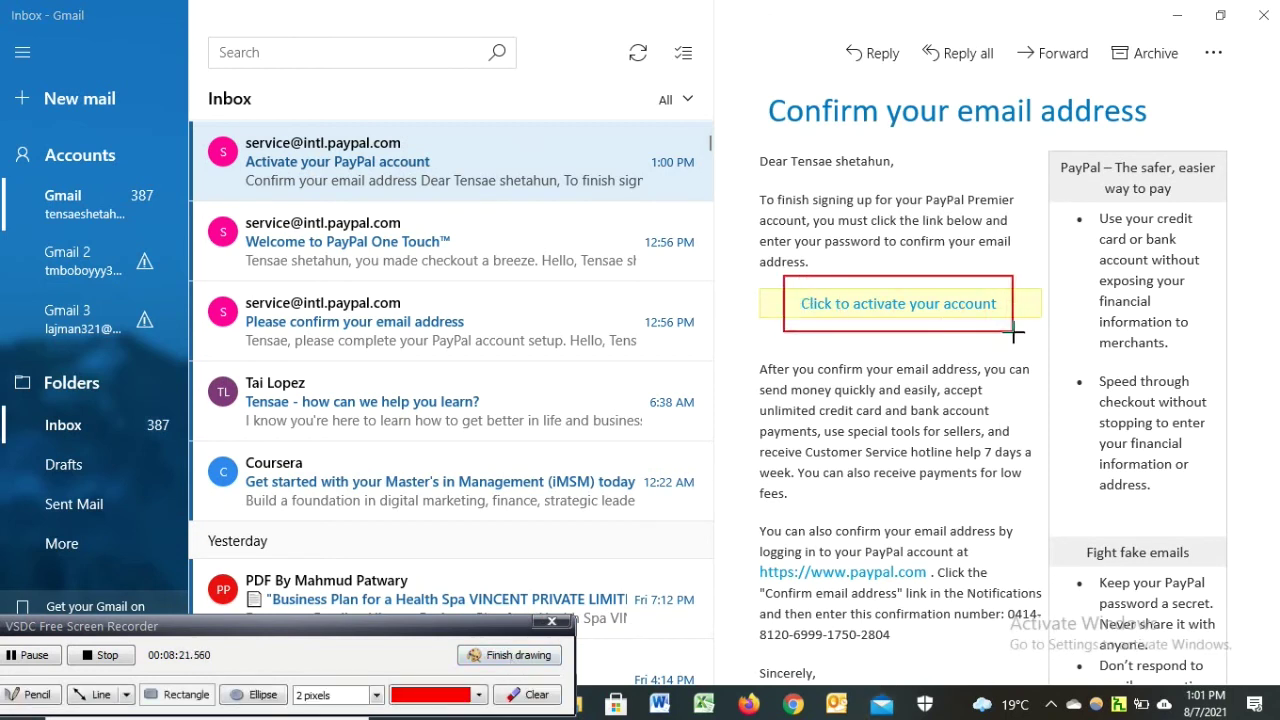
click(545, 662)
click(881, 313)
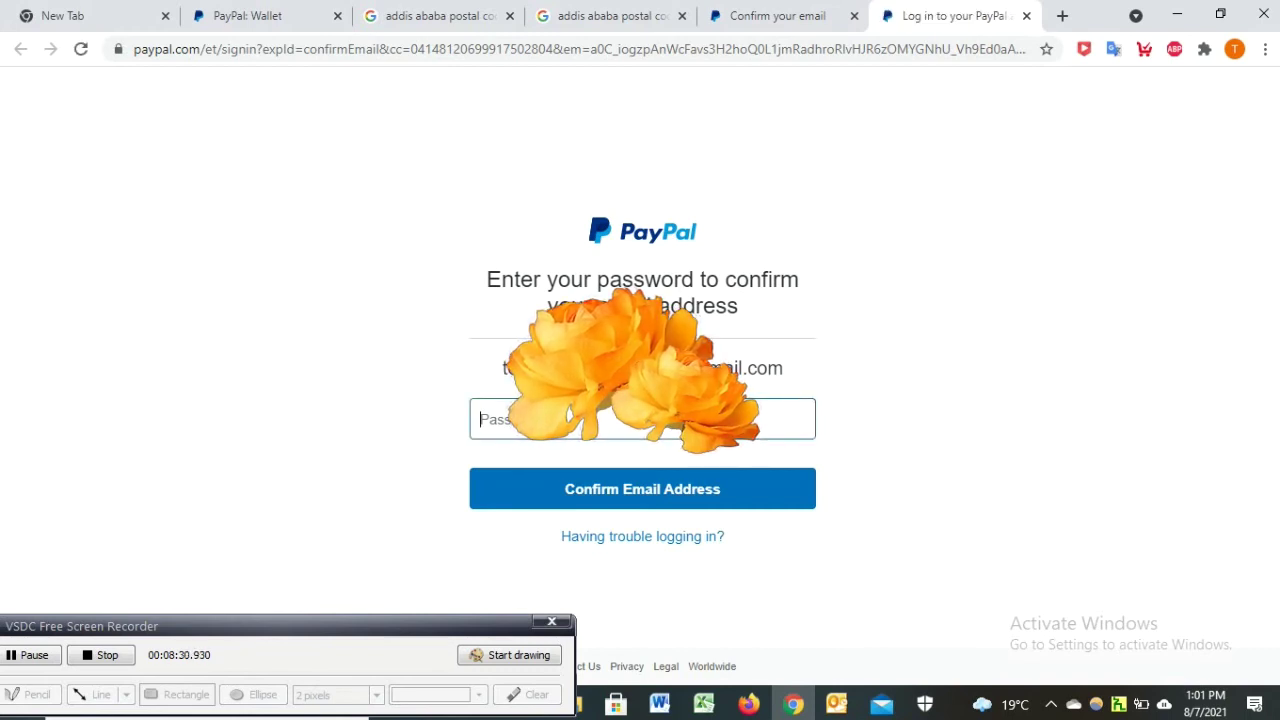
- Enter the account password and confirm the email address, returning to the Summary page
text(•••••••)
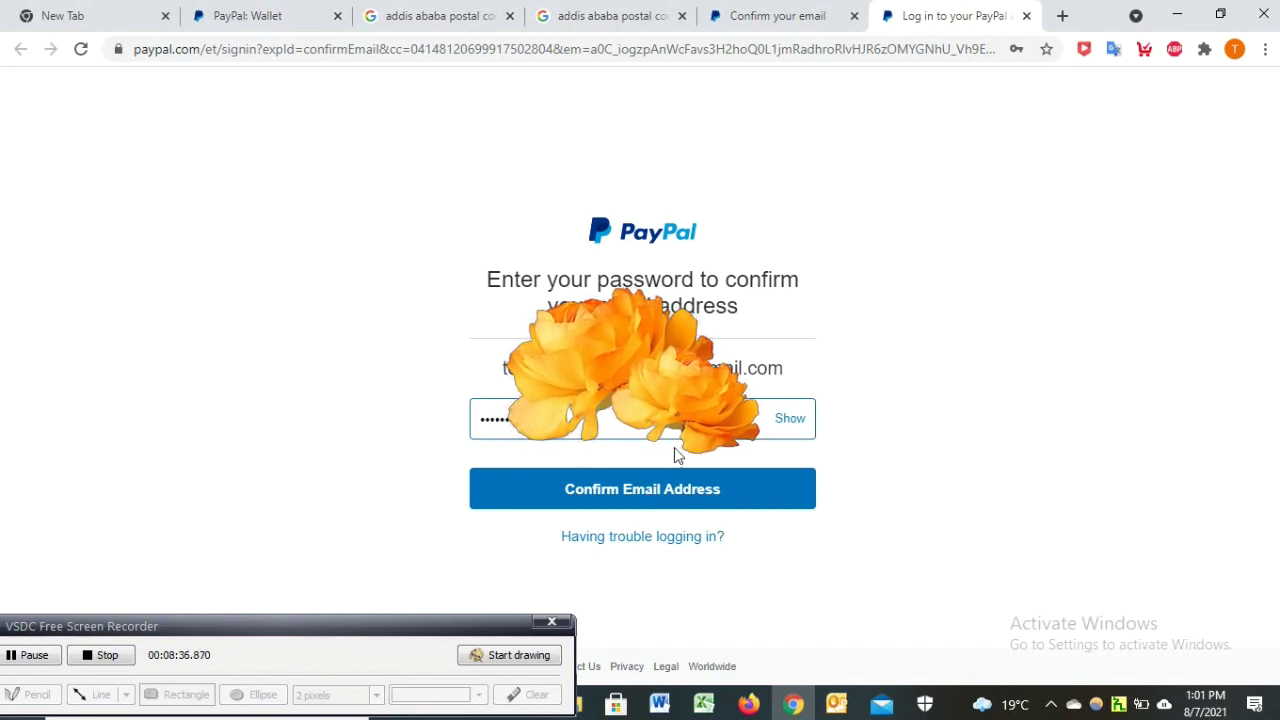
click(677, 486)
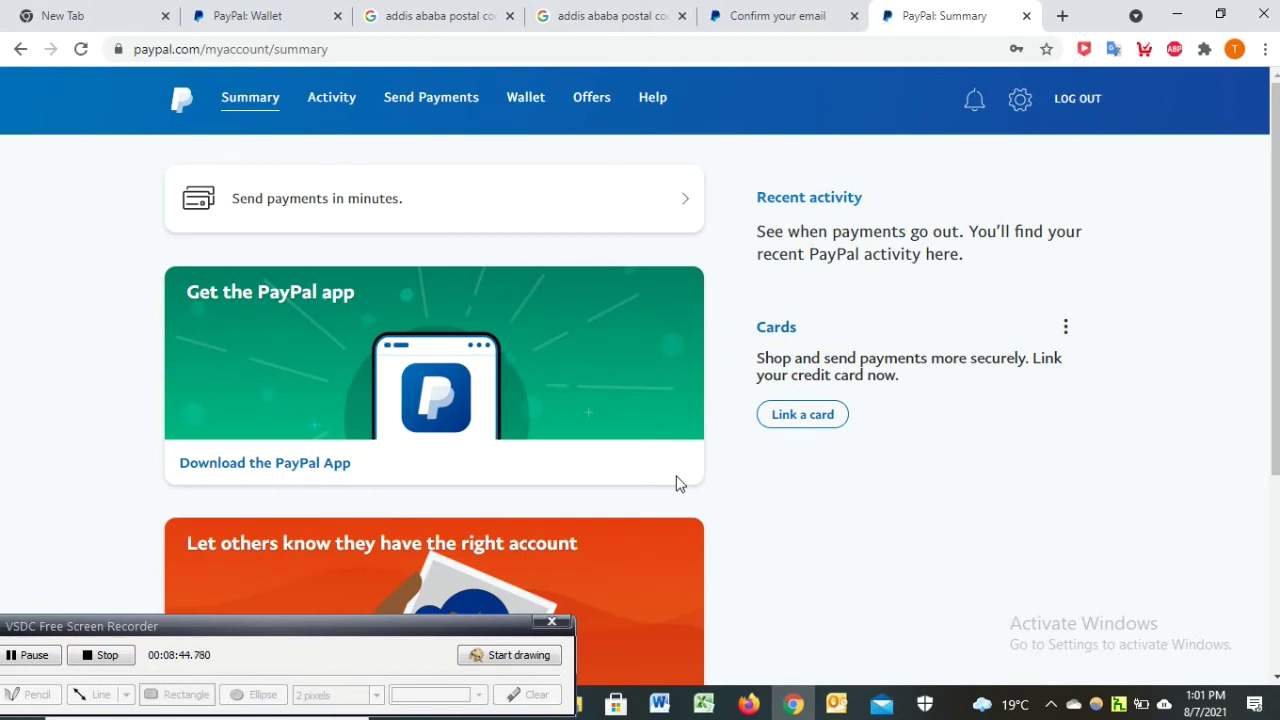
- Leave the Summary page for PayPal's account Settings via the gear icon
scroll(590, 400, down, 2)
scroll(583, 410, up, 2)
click(1019, 98)
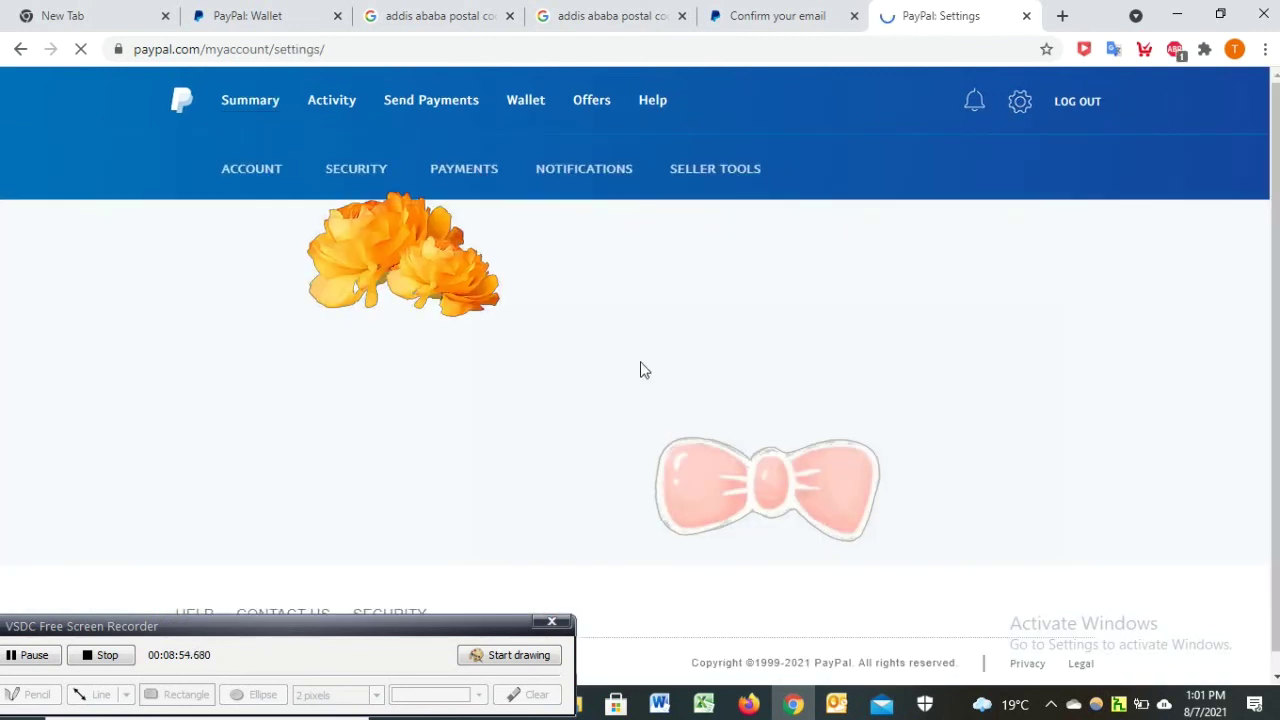
- Review the ACCOUNT tab's Profile: primary address in Ethiopia, English language, GMT-08:00 Pacific Time
click(511, 657)
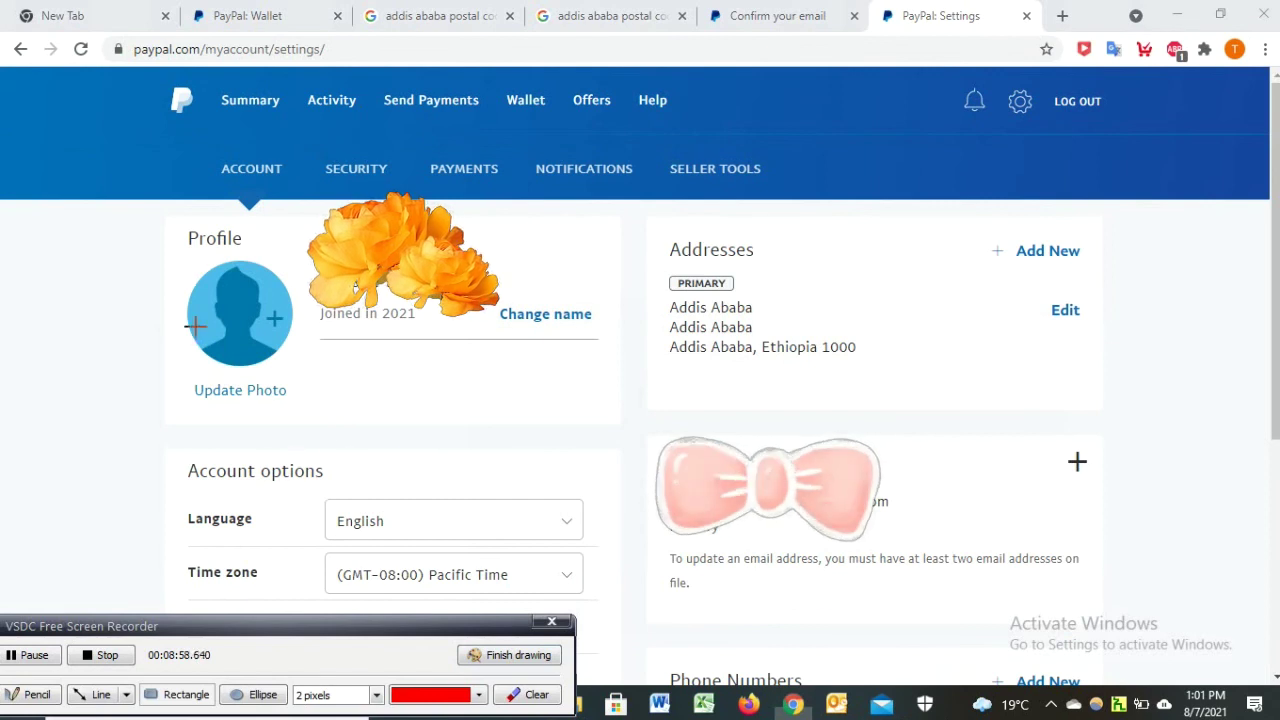
mouse_move(171, 227)
mouse_down()
mouse_move(318, 411)
mouse_move(310, 425)
mouse_up()
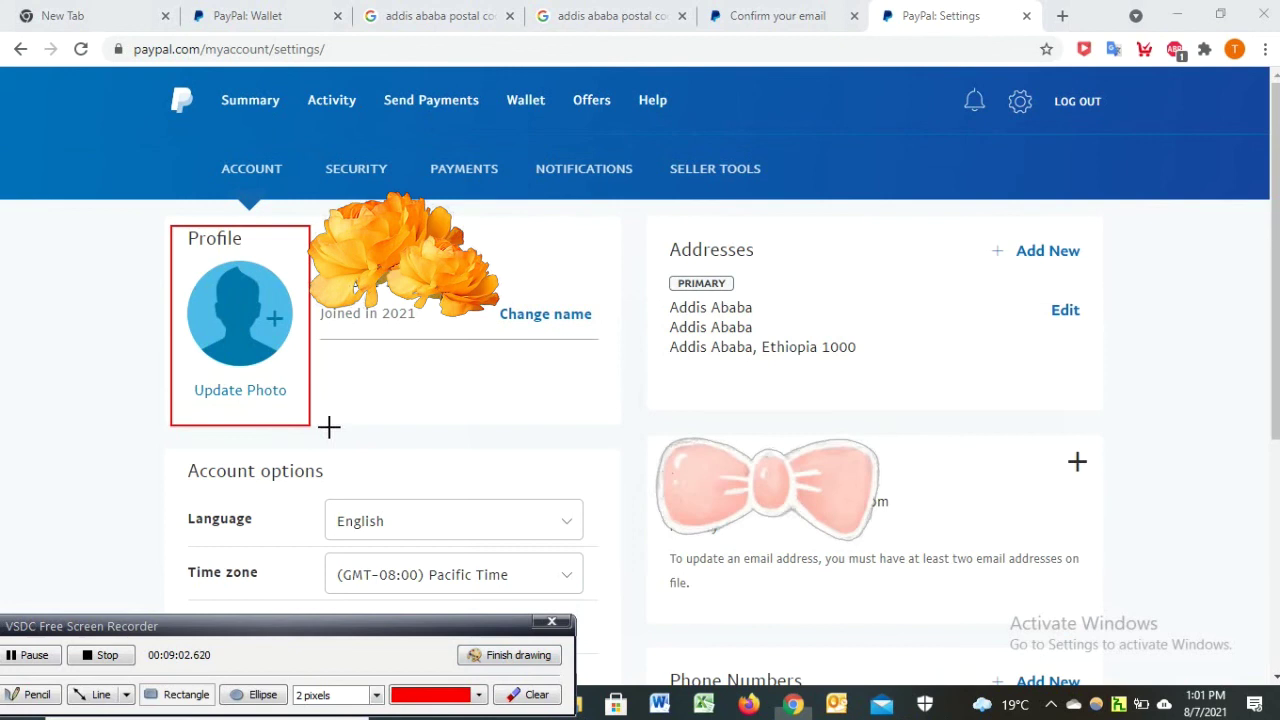
click(530, 696)
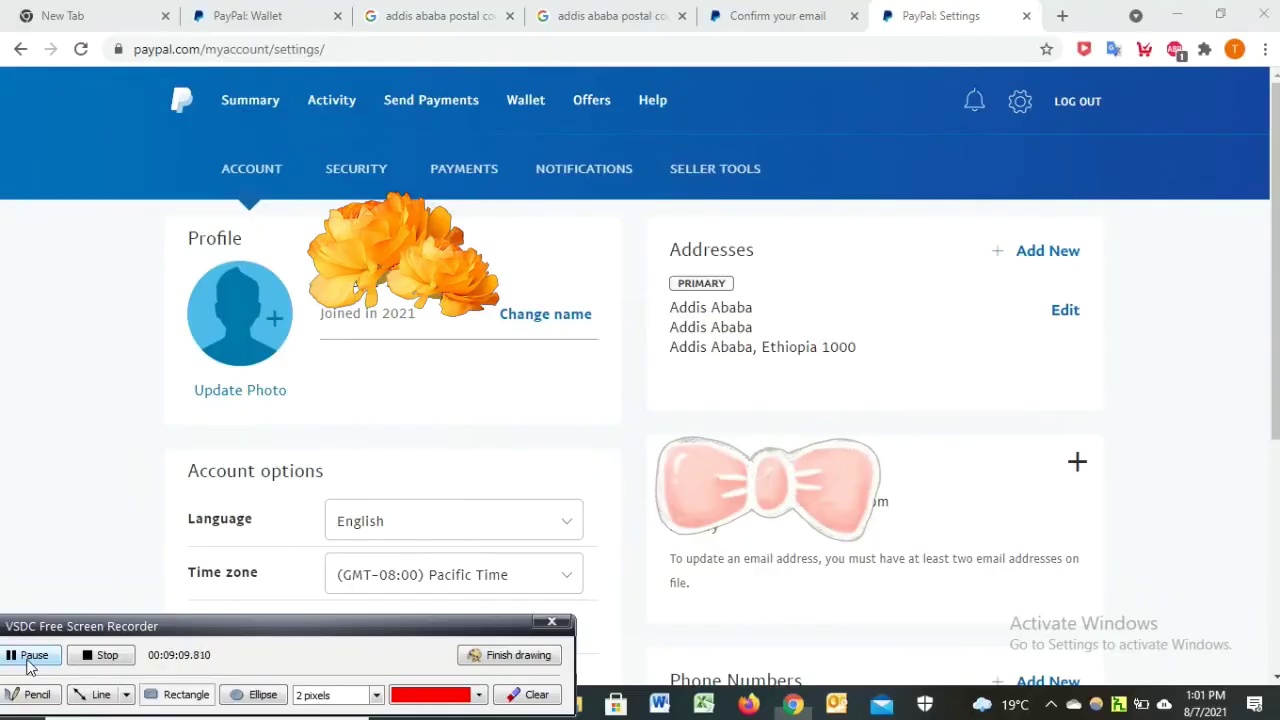
click(500, 658)
scroll(630, 345, down, 3)
scroll(630, 345, down, 1)
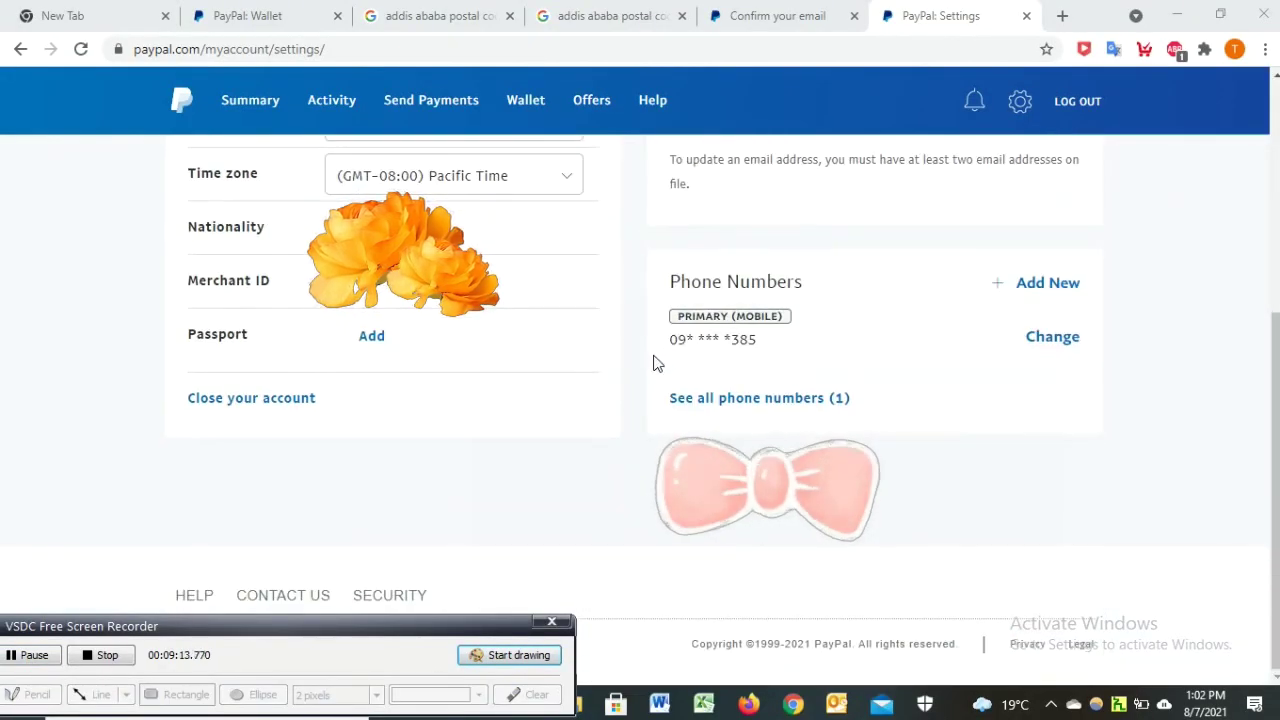
scroll(651, 366, up, 1)
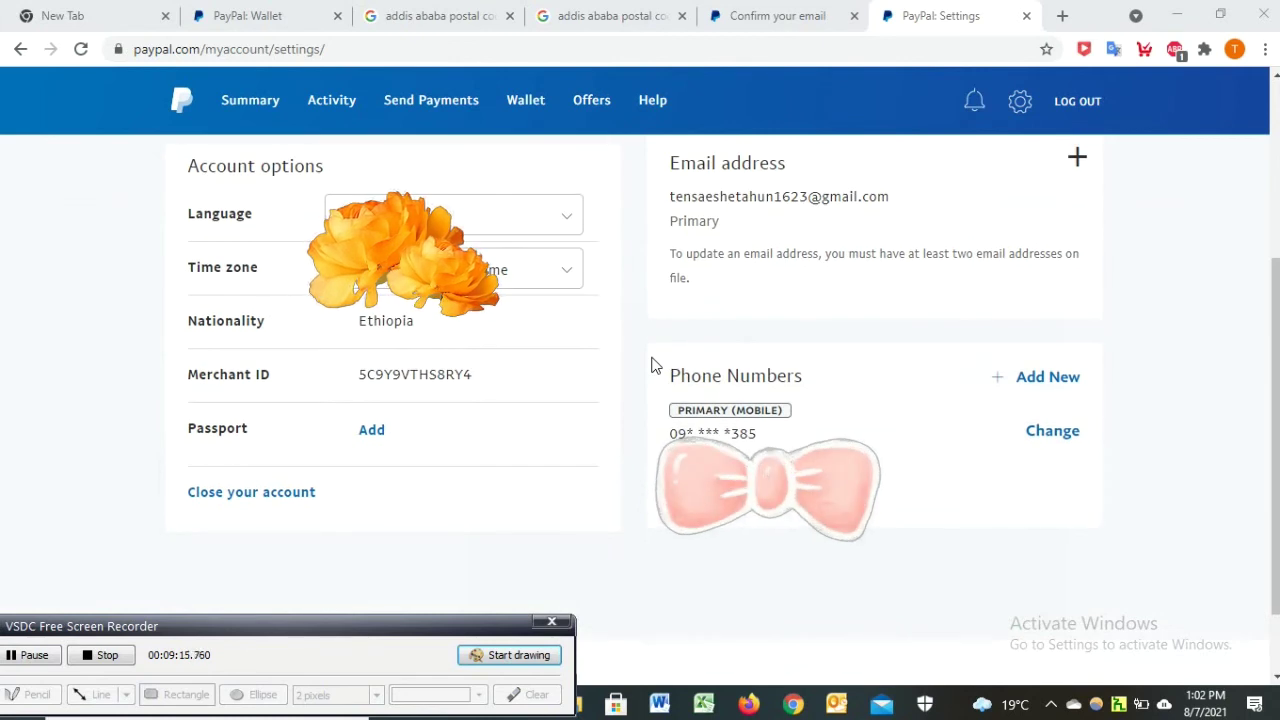
scroll(651, 366, up, 1)
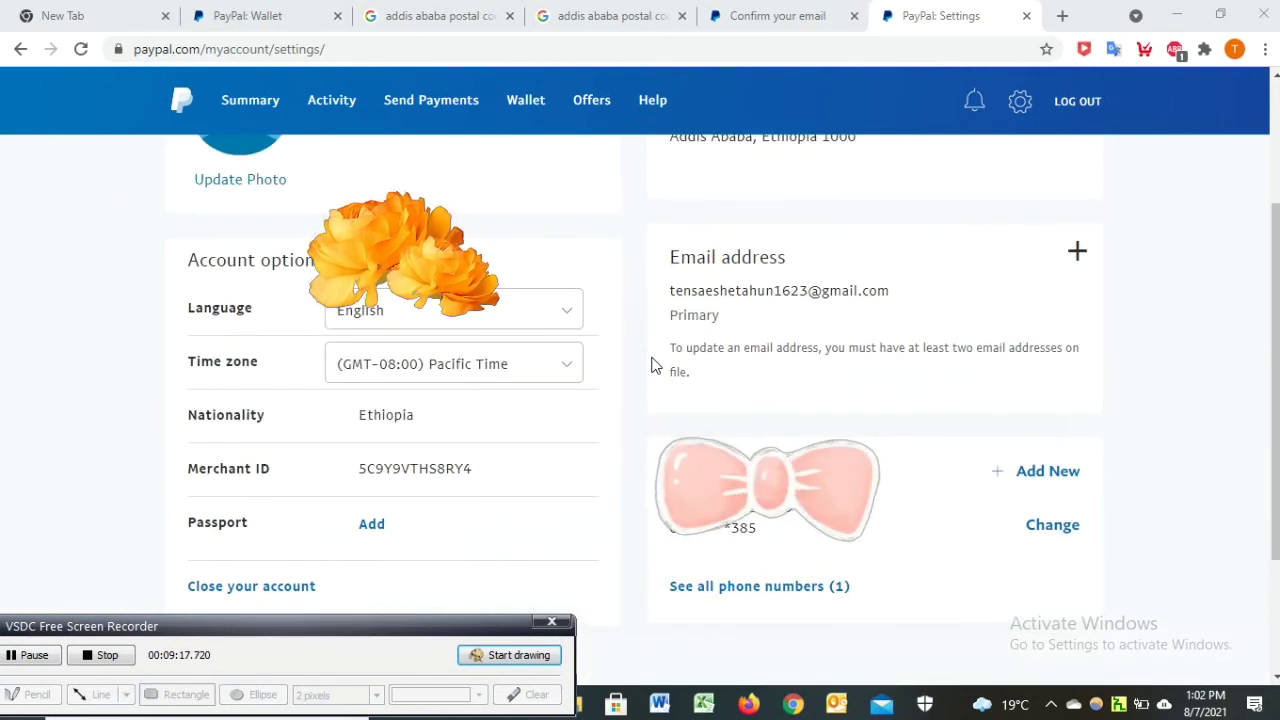
scroll(651, 366, up, 2)
scroll(651, 366, down, 2)
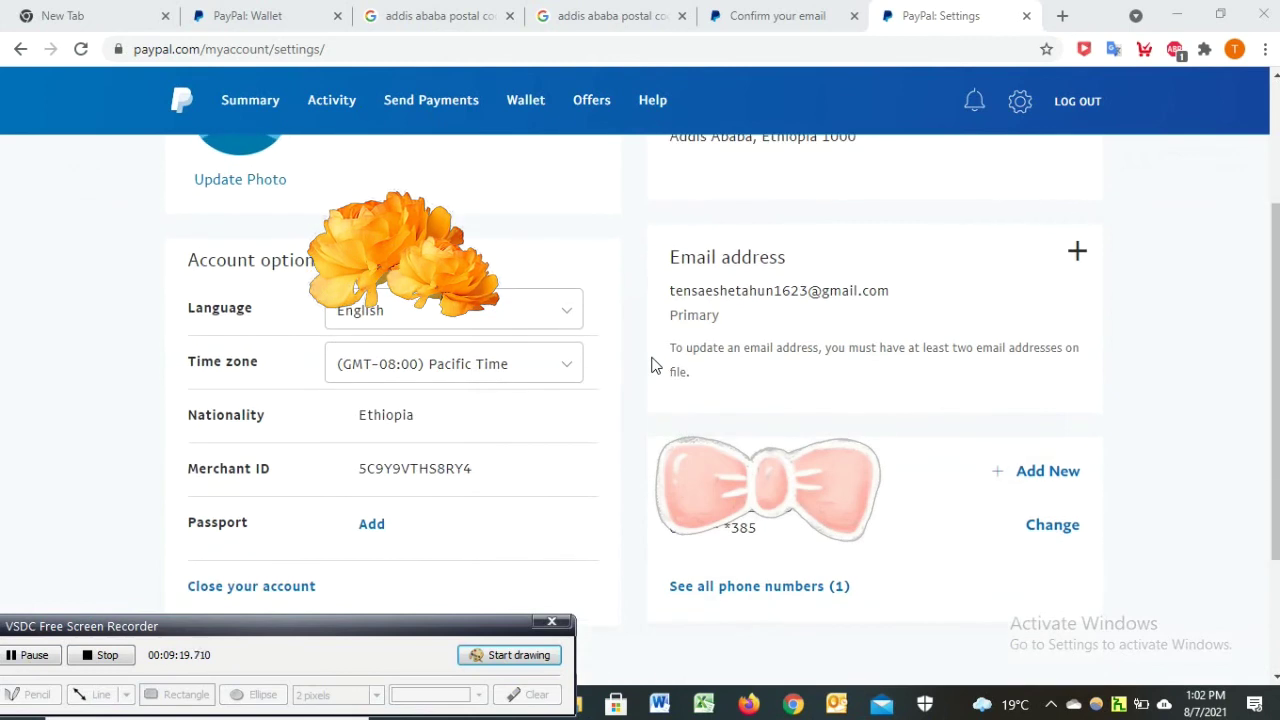
click(496, 660)
drag(327, 399, 446, 444)
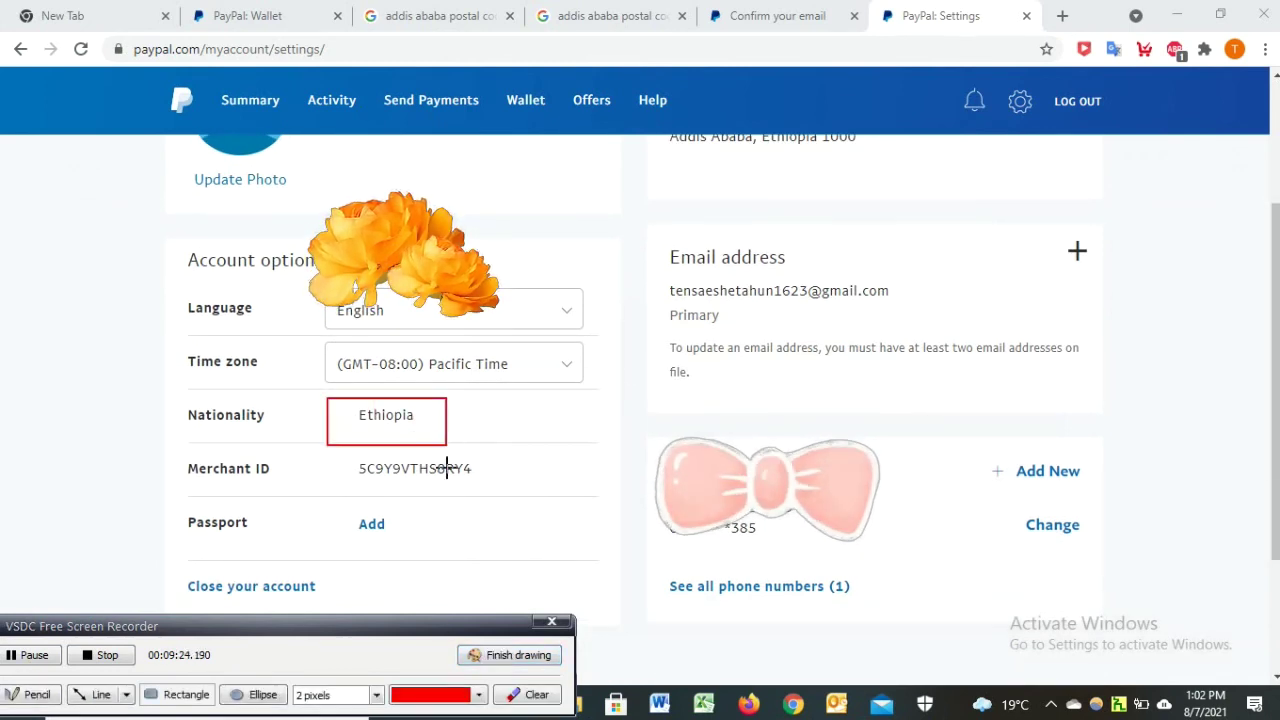
click(497, 656)
scroll(614, 497, up, 3)
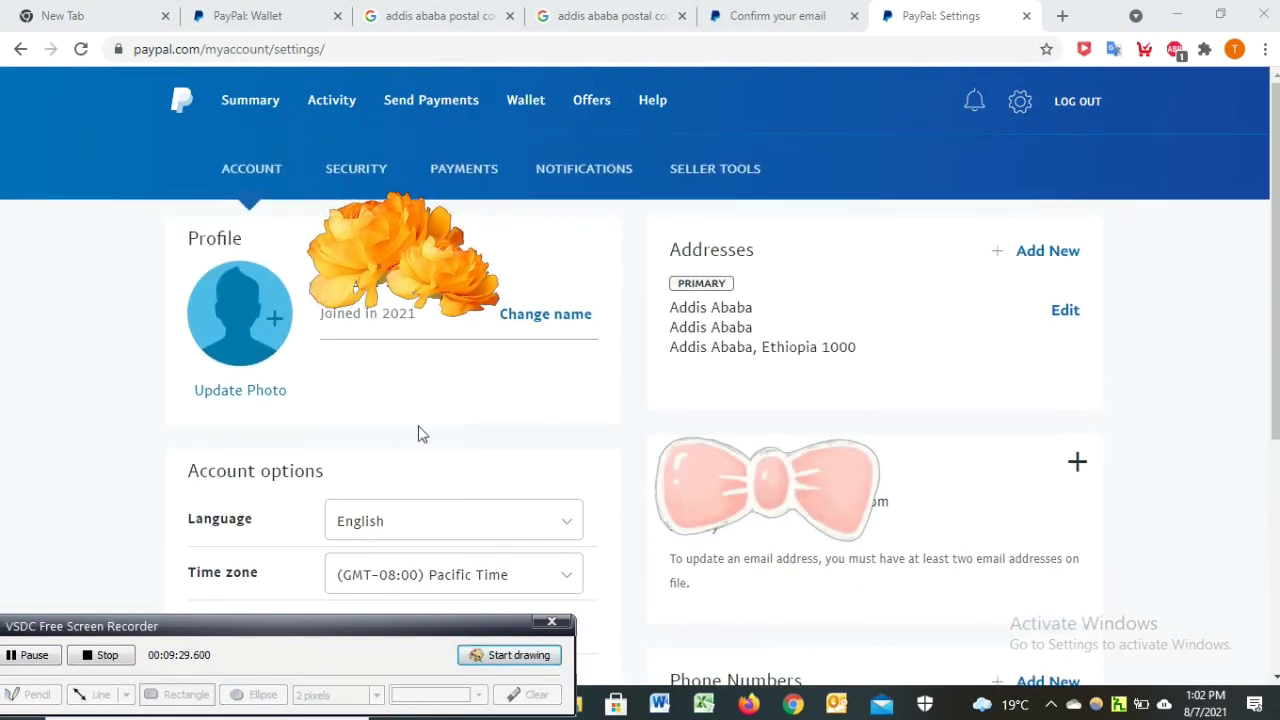
- Review the Addresses section, then return to the account Summary page and scroll it
click(505, 655)
mouse_move(625, 224)
mouse_down()
mouse_move(831, 409)
mouse_move(912, 399)
mouse_move(942, 415)
mouse_up()
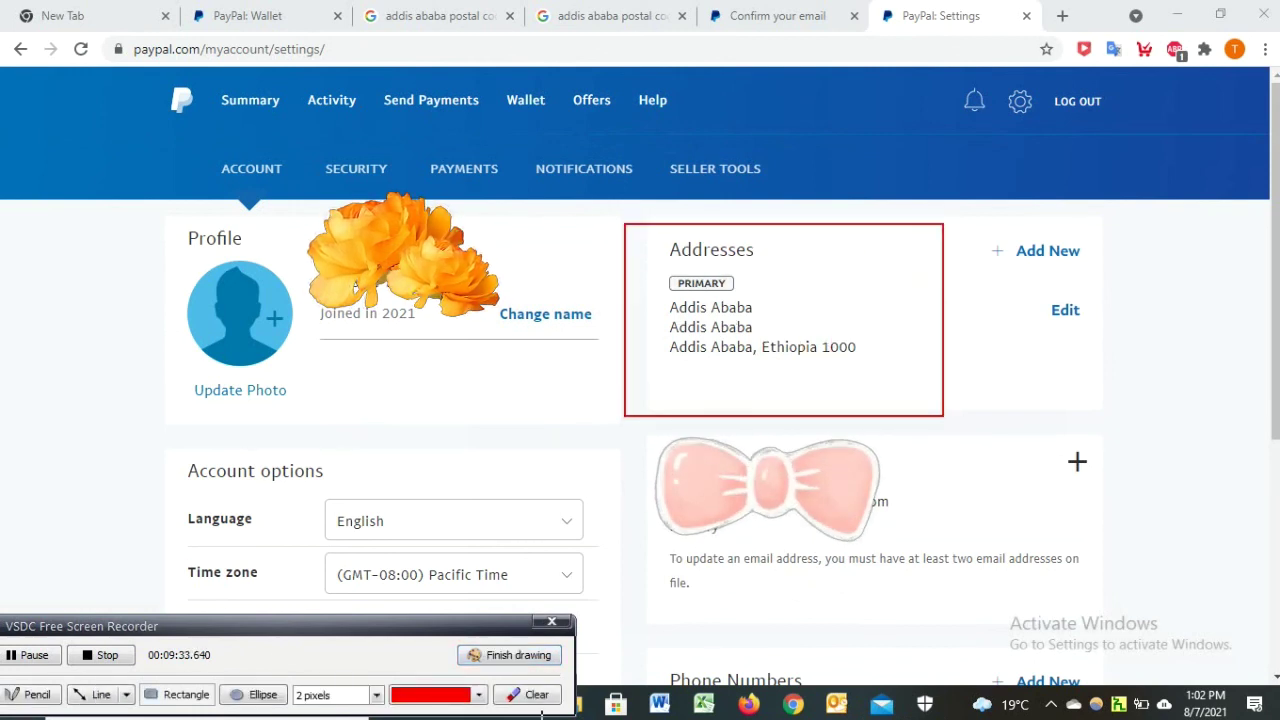
click(535, 658)
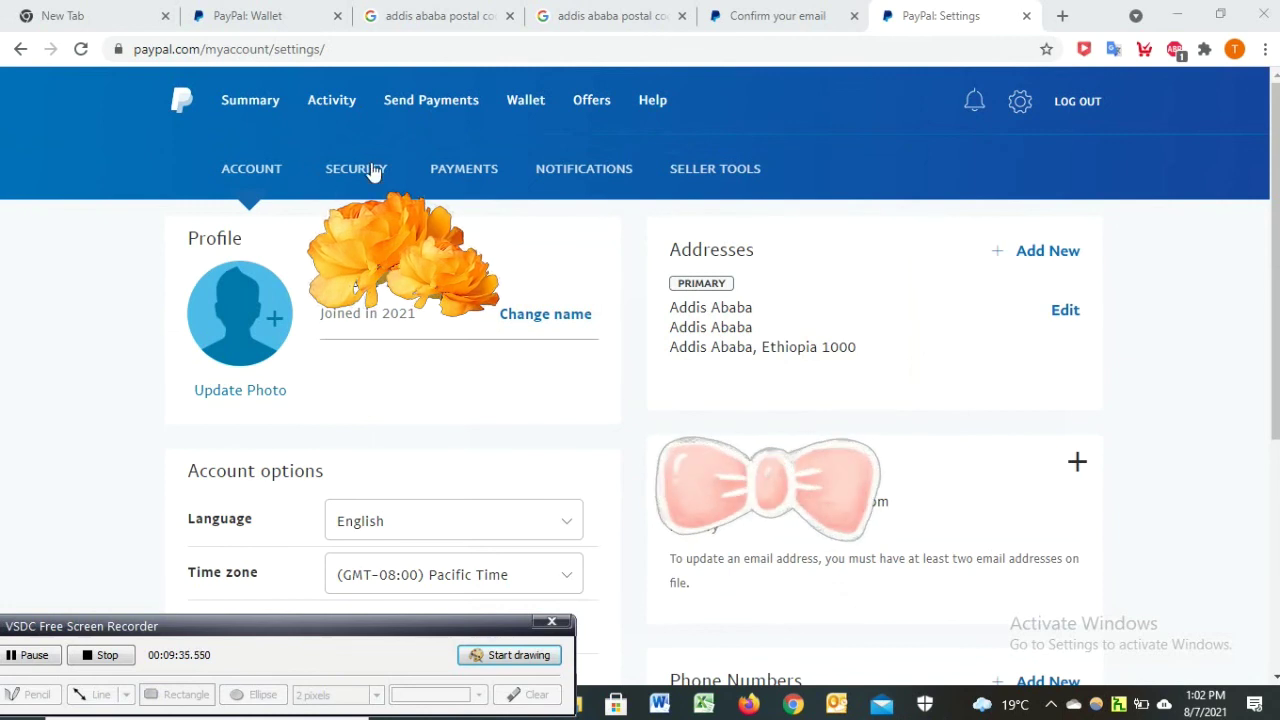
click(238, 102)
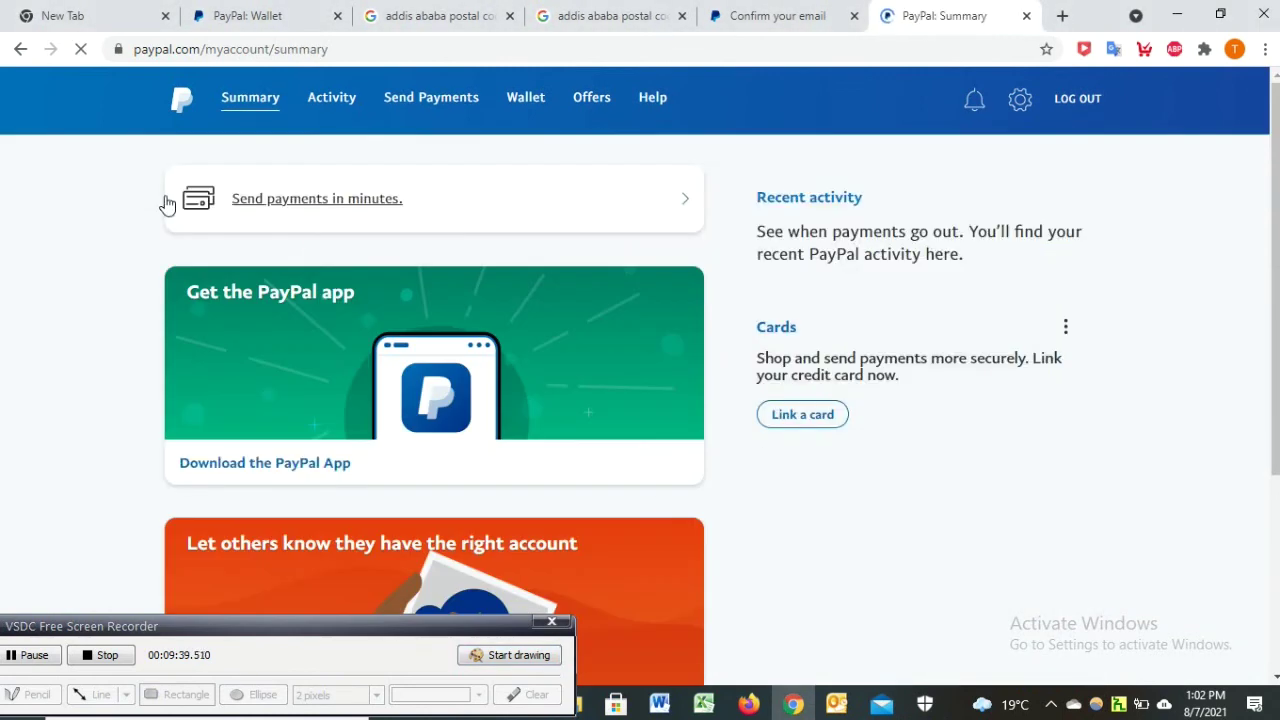
scroll(610, 290, down, 3)
scroll(590, 290, up, 3)
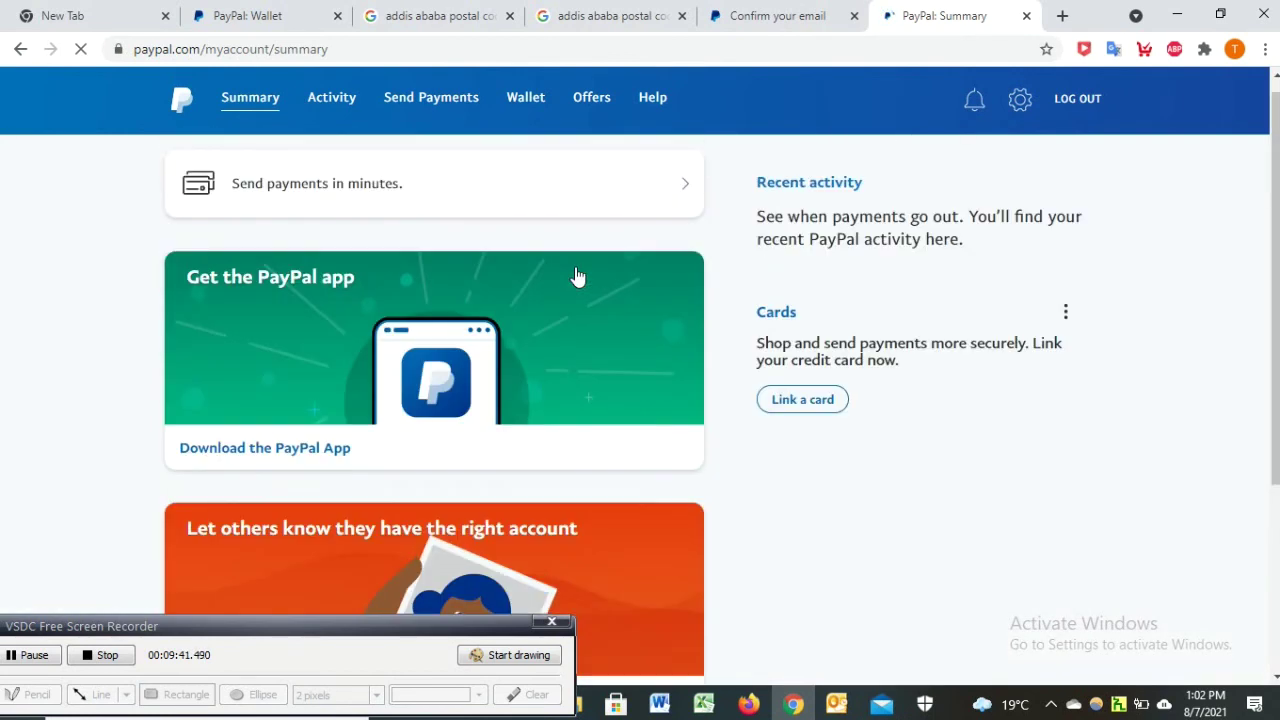